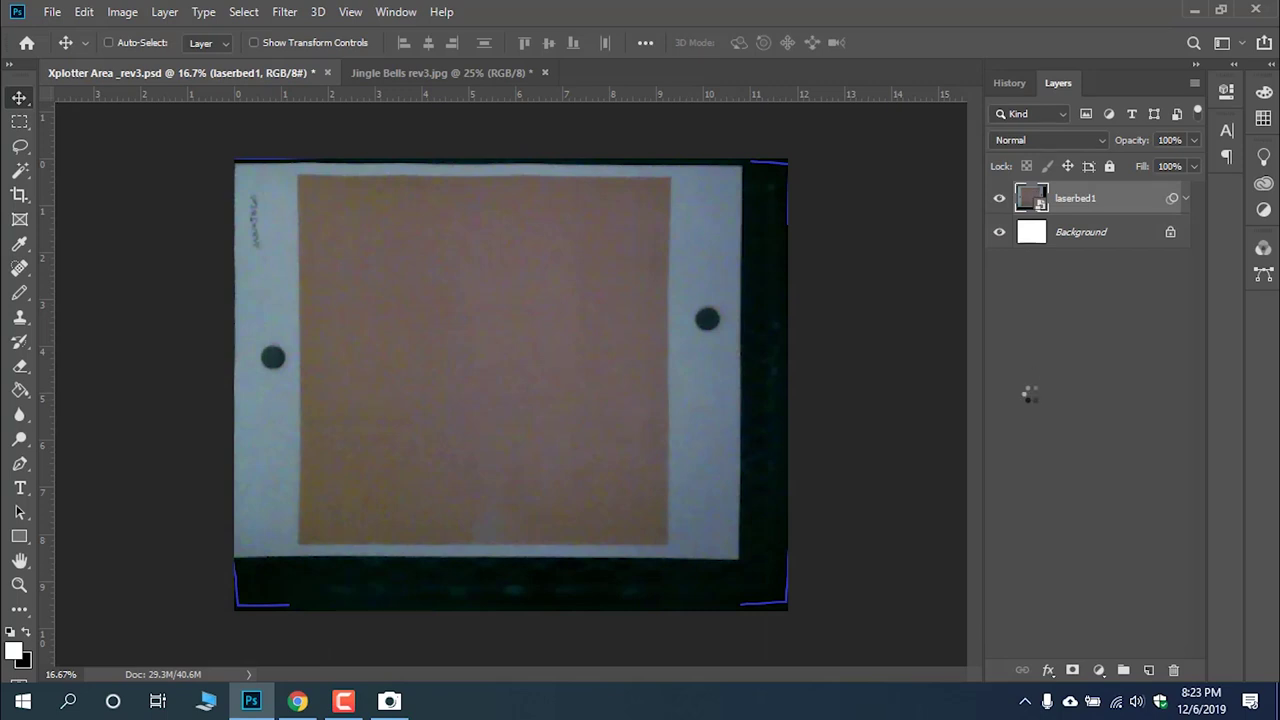
- Relink the linked photo layer inside the laserbed11 smart object to a new camera image of the laser bed
{"action": "right_click", "coordinate": [1100, 234]}
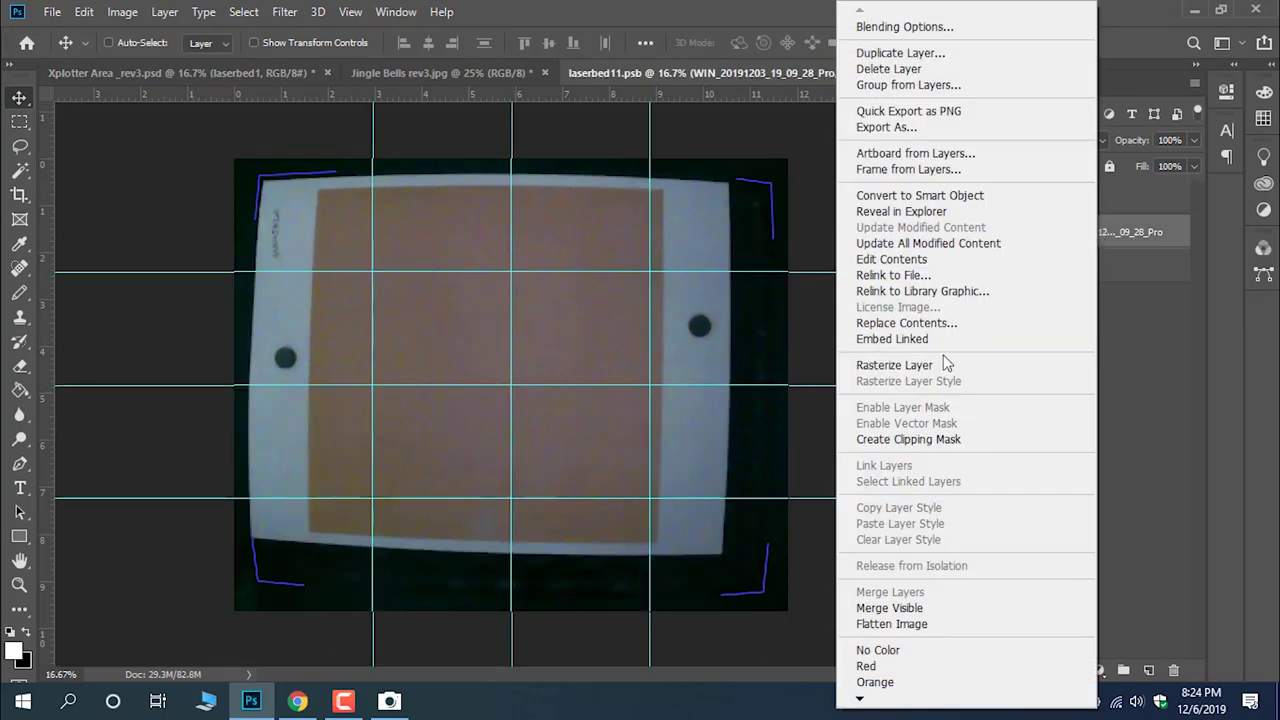
{"action": "left_click", "coordinate": [925, 278]}
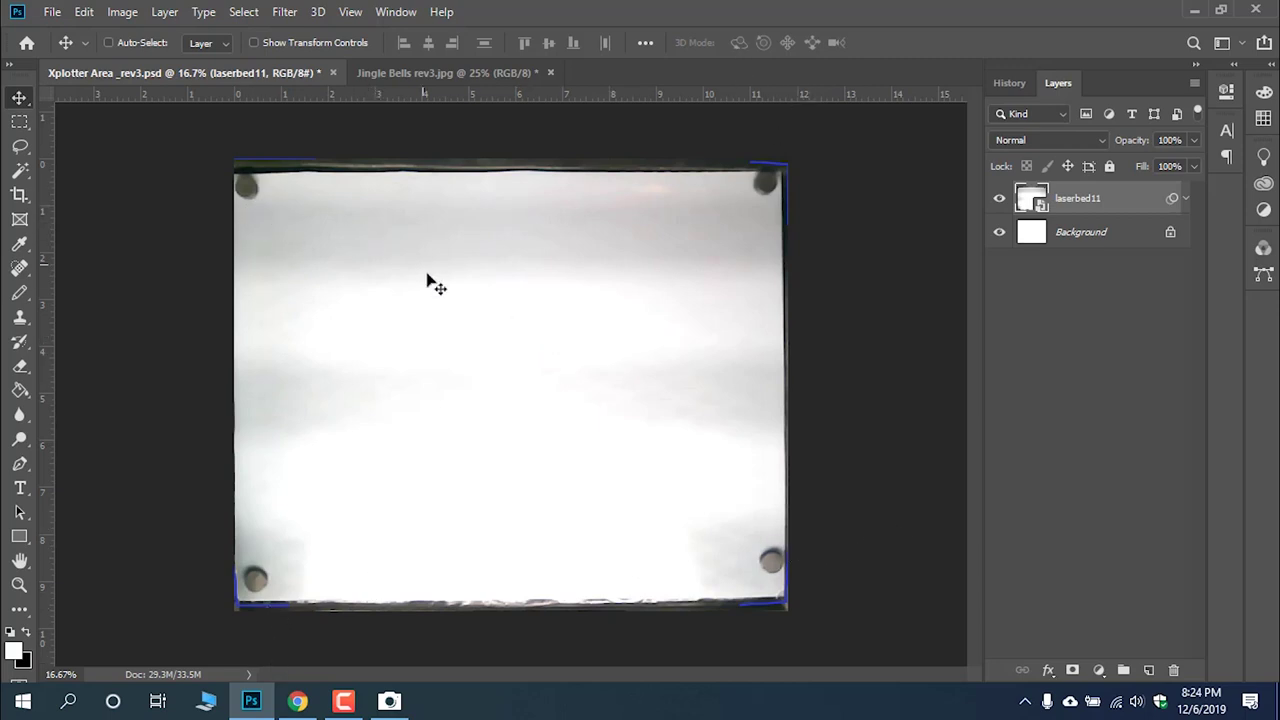
- Copy the notes and disc layers from Jingle Bells rev3.jpg into the Xplotter Area _rev3.psd document
{"action": "left_click", "coordinate": [479, 72]}
{"action": "left_click_drag", "start_coordinate": [1079, 200], "coordinate": [1097, 239]}
{"action": "left_click_drag", "start_coordinate": [548, 278], "coordinate": [480, 310]}
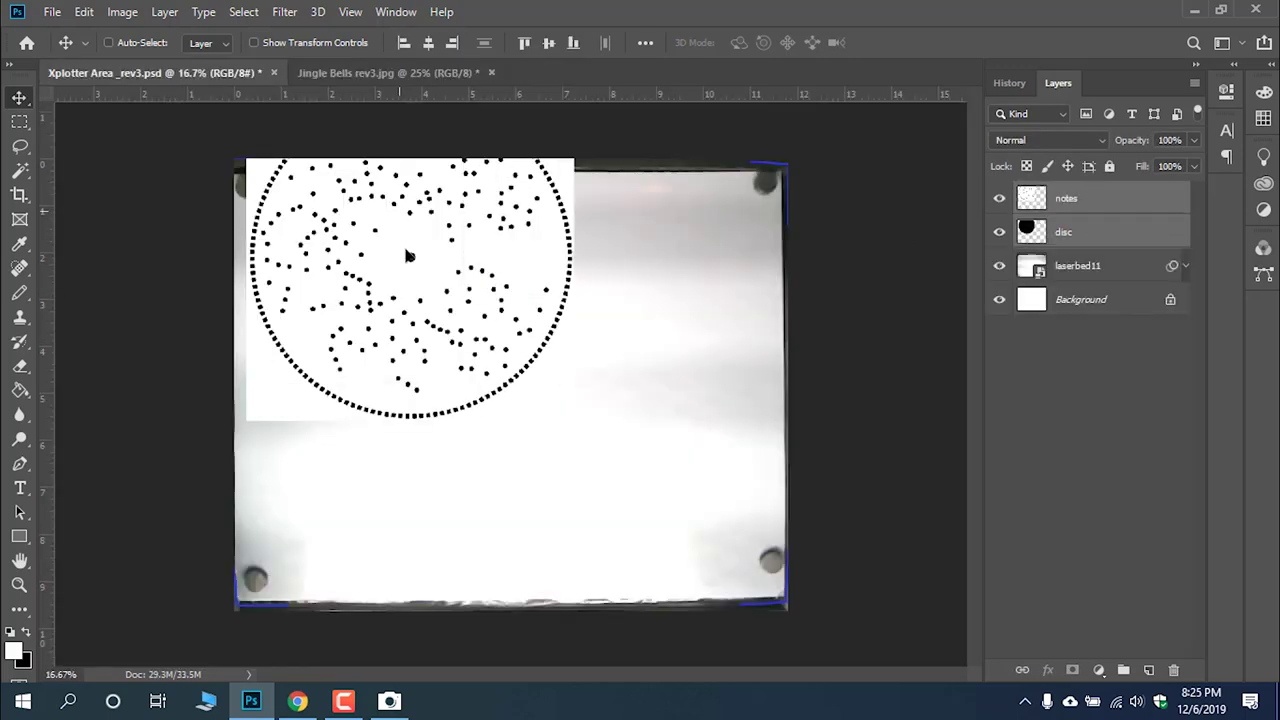
- Position the notes and disc artwork together just inside the upper-left corner of the laser bed photo
{"action": "left_click_drag", "start_coordinate": [407, 256], "coordinate": [407, 313]}
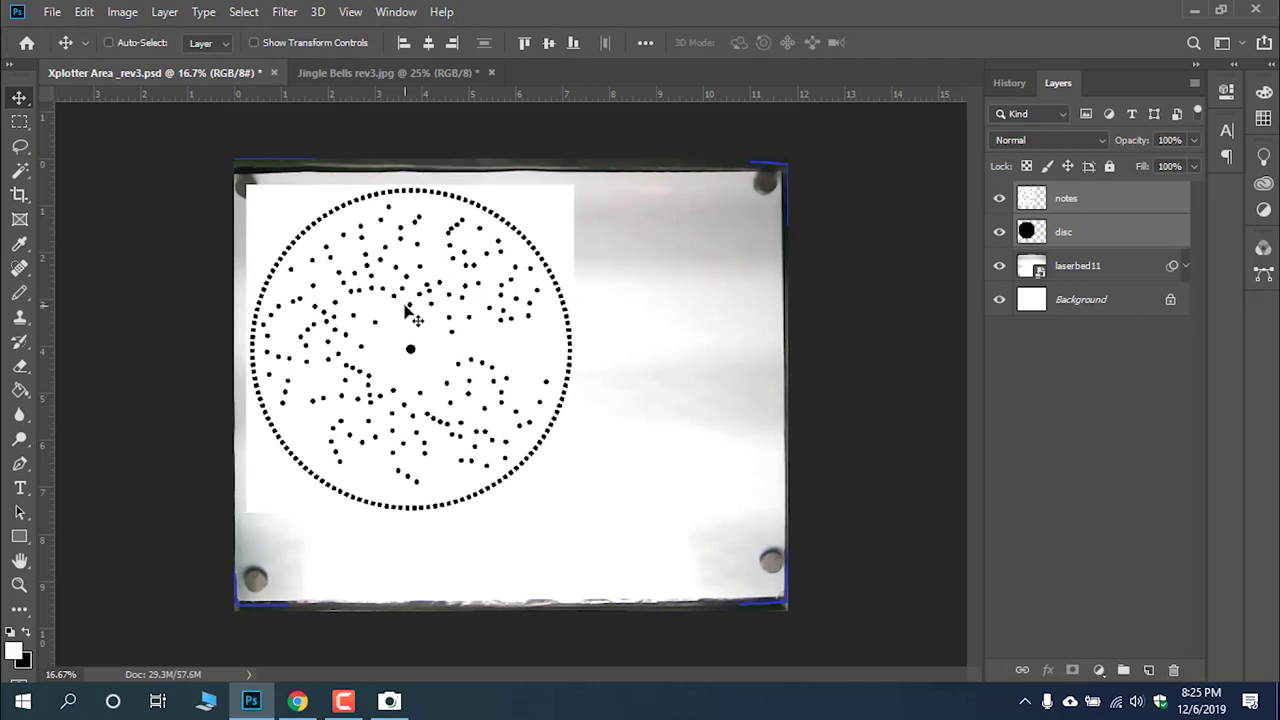
{"action": "key", "text": "shift+Up"}
{"action": "key", "text": "shift+Up"}
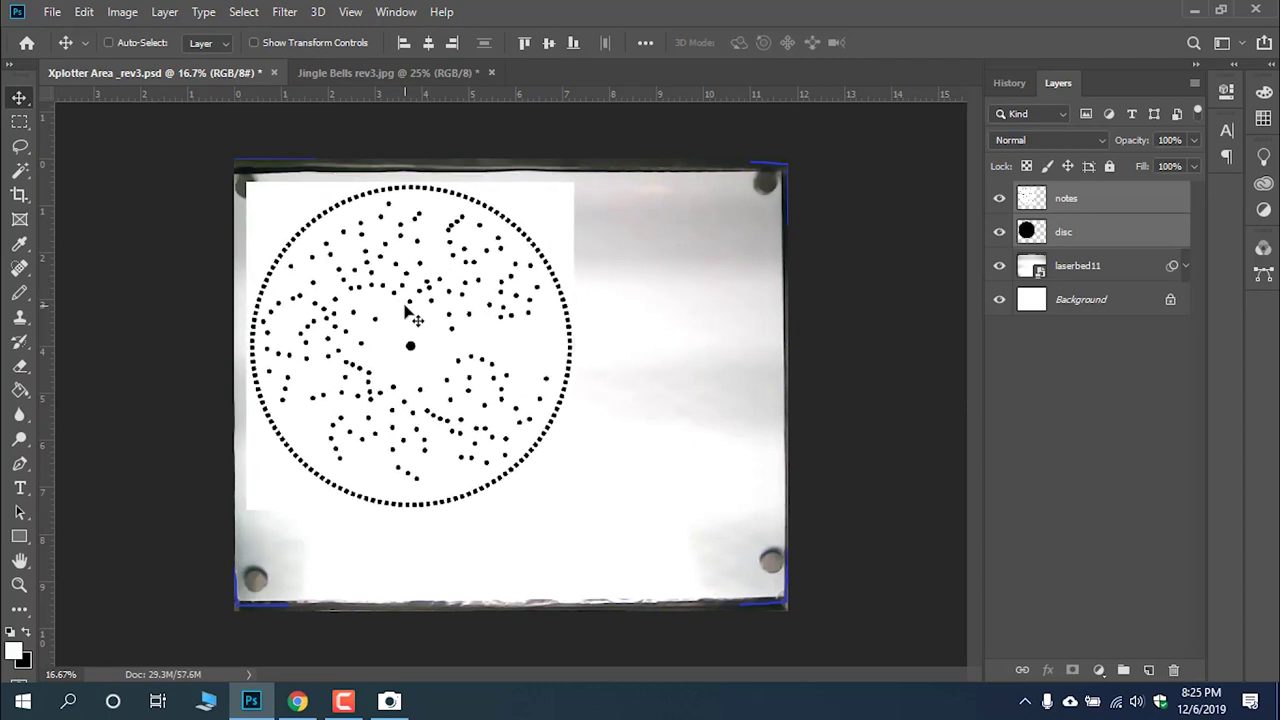
{"action": "key", "text": "shift+Left"}
{"action": "key", "text": "shift+Up"}
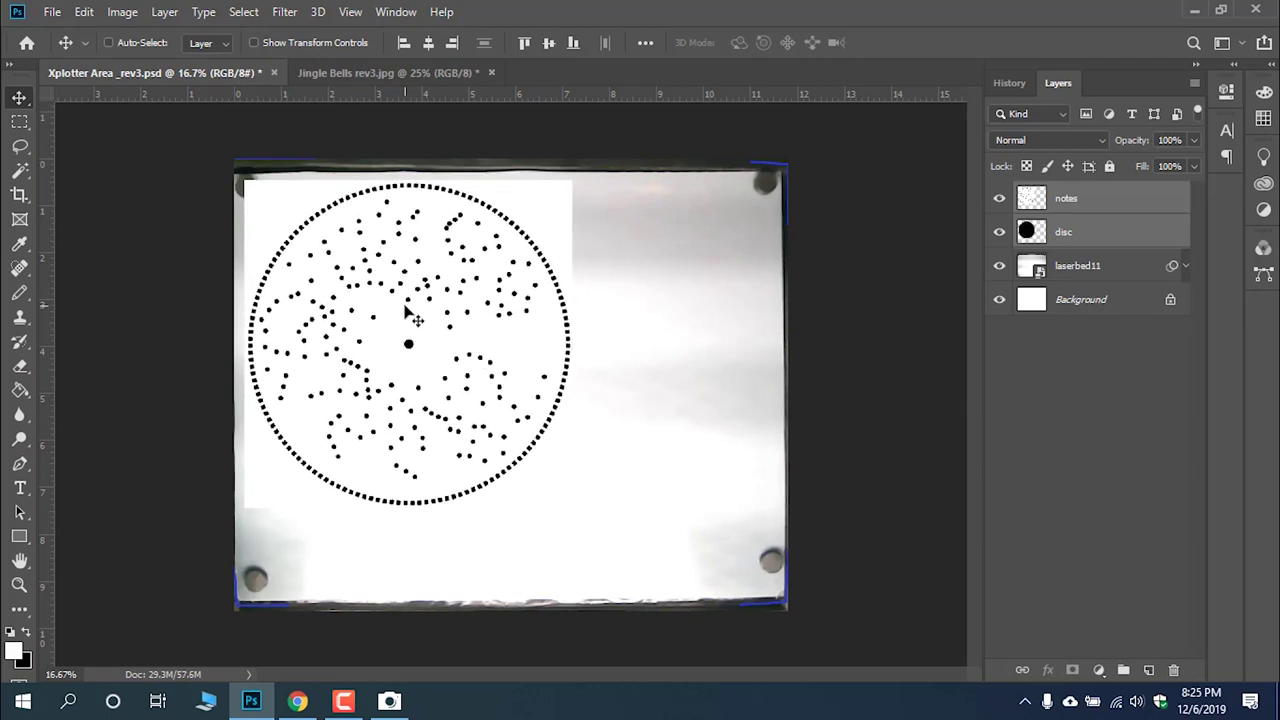
- Hide the disc and laserbed11 layers and save the note dots on white as a JPEG named notes
{"action": "left_click", "coordinate": [1066, 334]}
{"action": "left_click", "coordinate": [998, 266]}
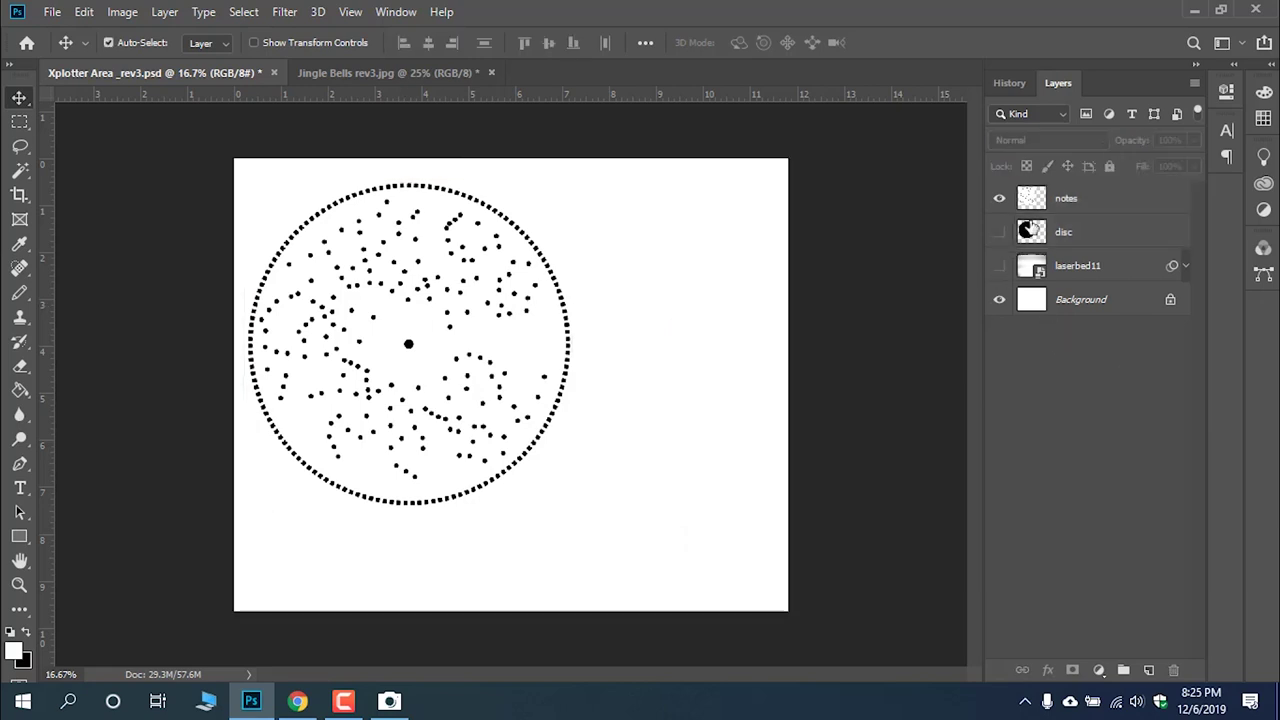
{"action": "type", "text": "es"}
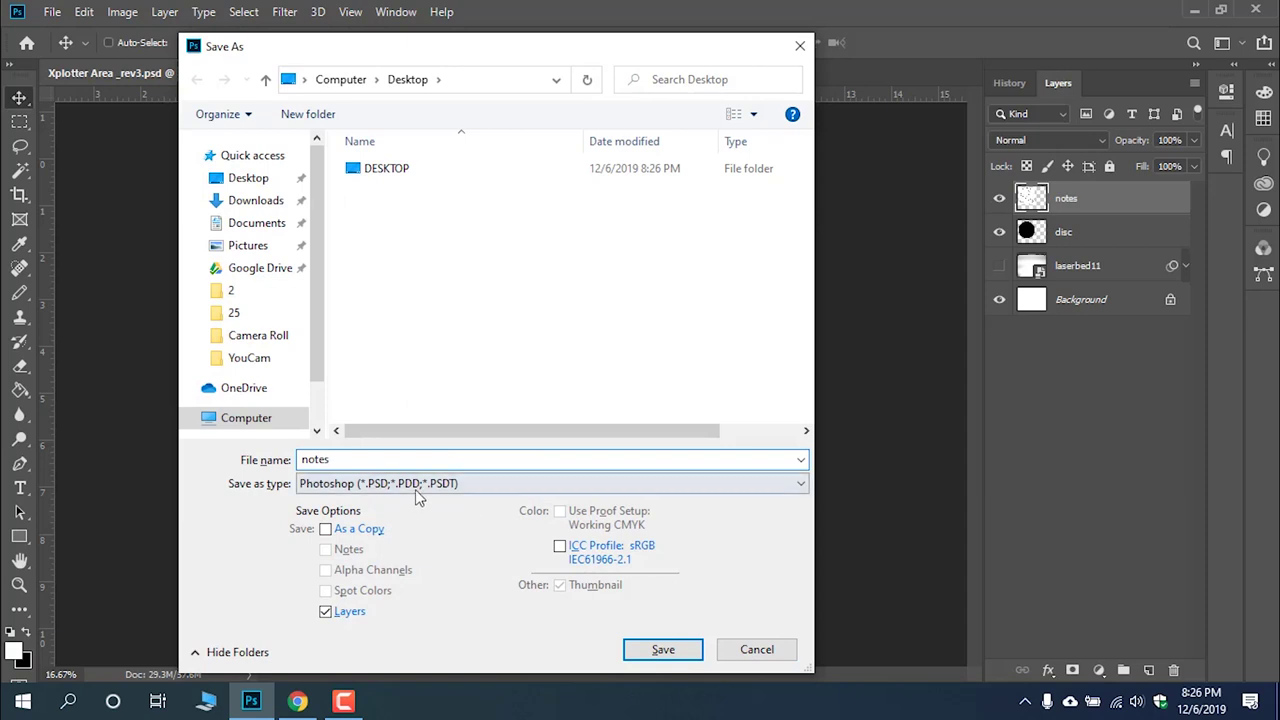
{"action": "left_click", "coordinate": [416, 490]}
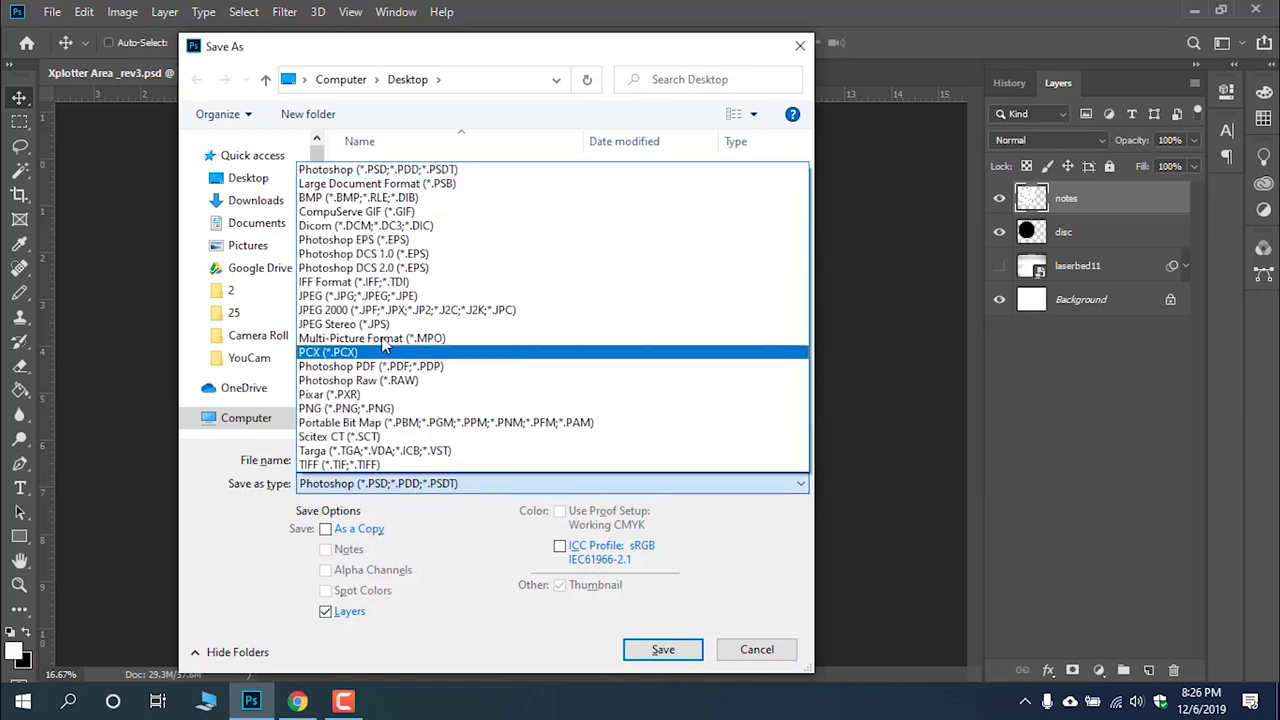
{"action": "left_click", "coordinate": [376, 302]}
{"action": "left_click", "coordinate": [672, 650]}
- Show only the black disc on the white background and bring up the file formats for saving it separately
{"action": "left_click", "coordinate": [998, 198]}
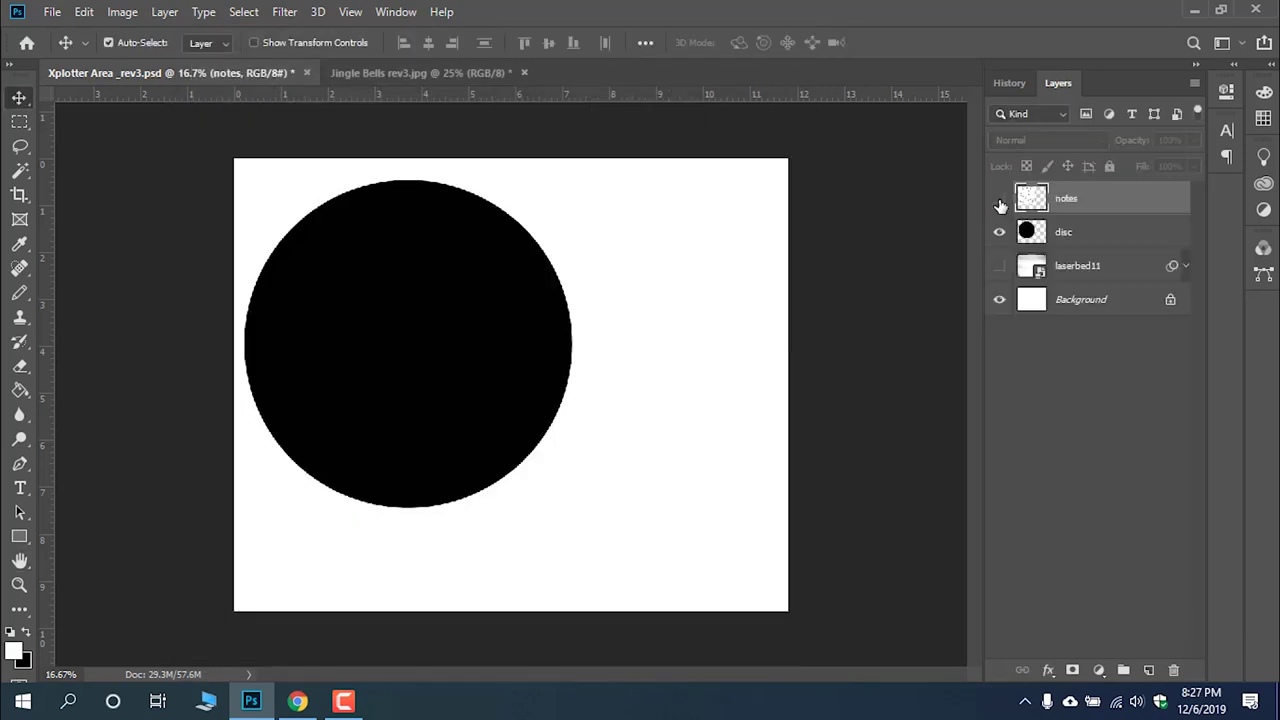
{"action": "key", "text": "ctrl+shift+s"}
{"action": "left_click", "coordinate": [416, 486]}
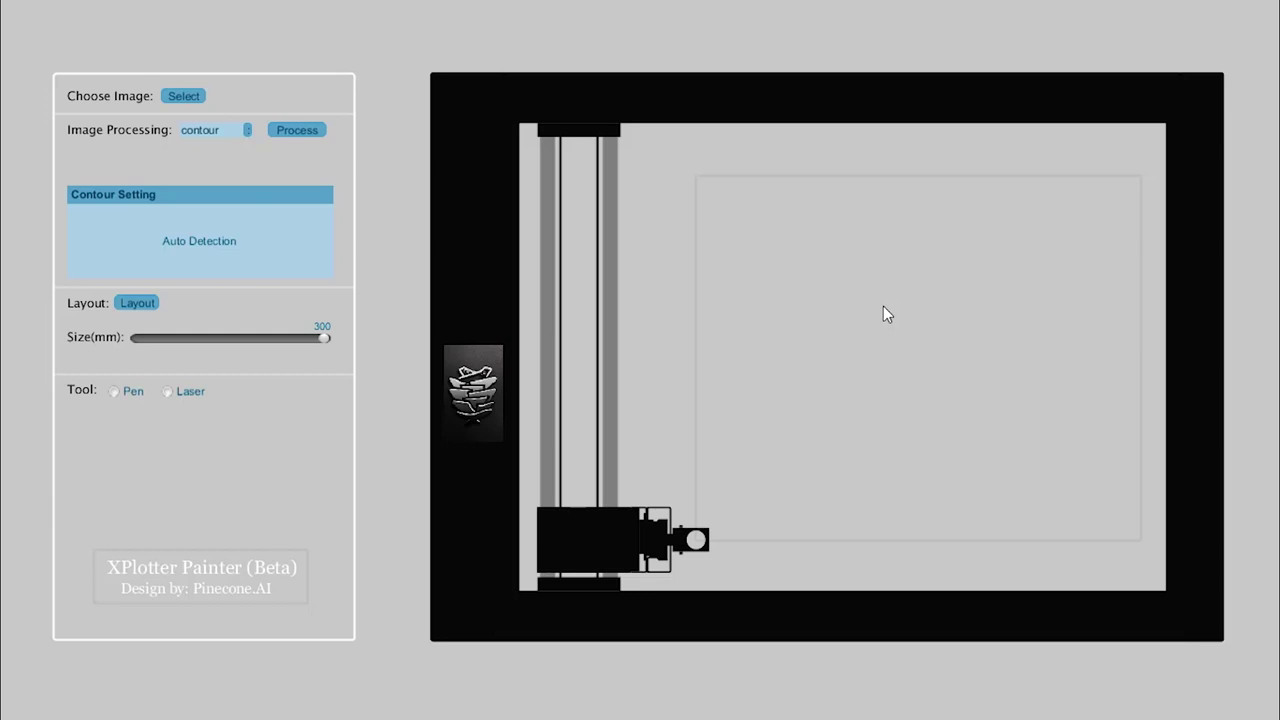
- In XPlotter Painter, load the saved notes image and process it with the contour method
{"action": "left_click", "coordinate": [177, 103]}
{"action": "double_click", "coordinate": [348, 316]}
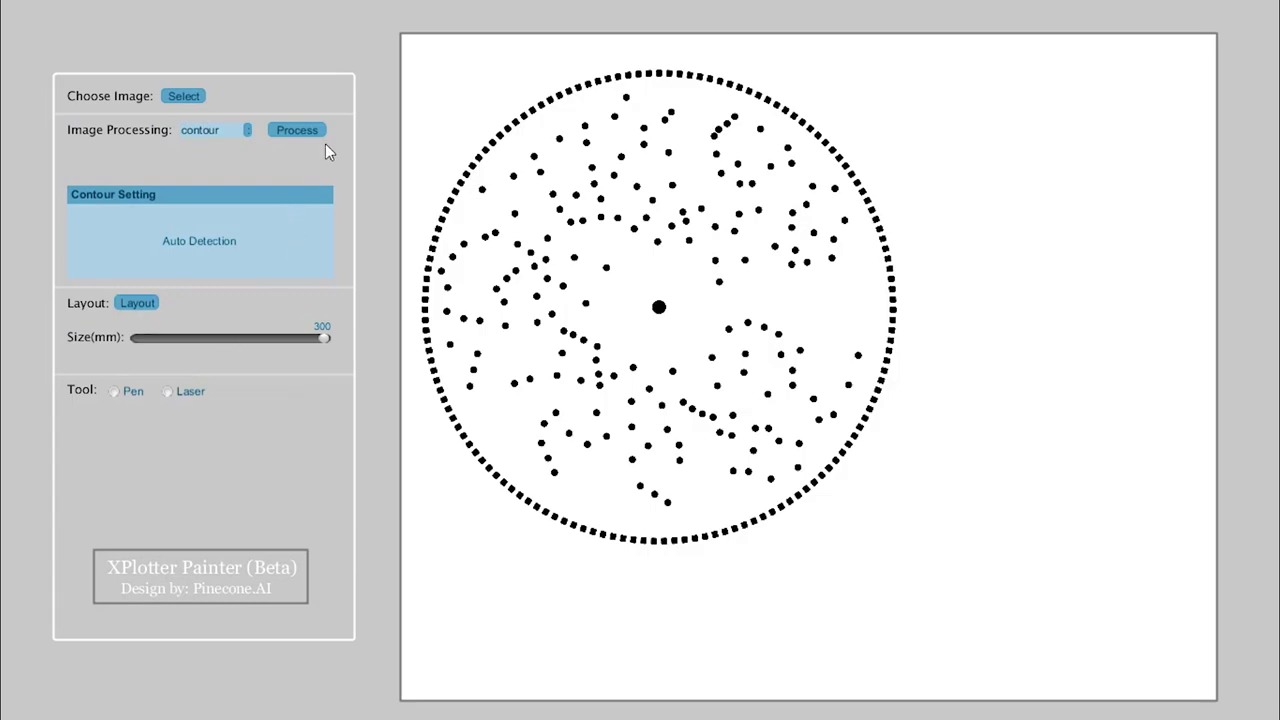
{"action": "left_click", "coordinate": [318, 133]}
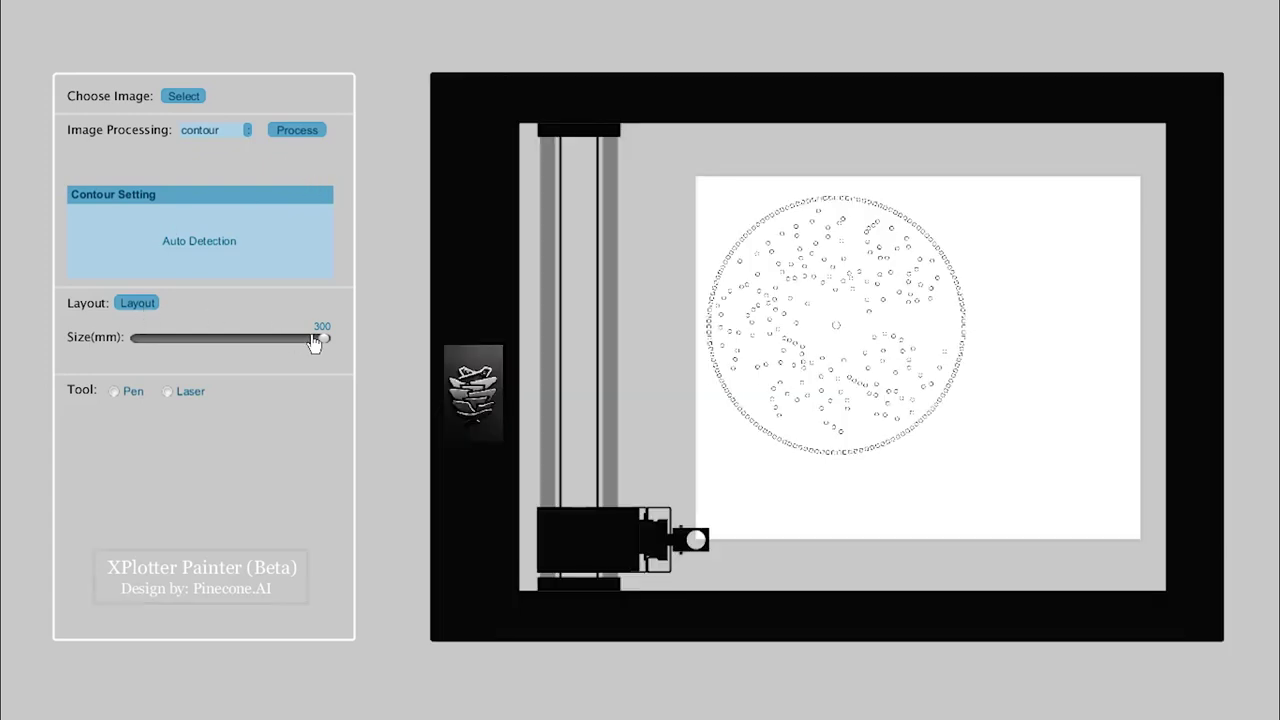
- Keep the layout size at 300 mm, choose the Laser tool and adjust its cutting speed
{"action": "mouse_move", "coordinate": [325, 336]}
{"action": "left_mouse_down"}
{"action": "mouse_move", "coordinate": [297, 344]}
{"action": "mouse_move", "coordinate": [355, 360]}
{"action": "left_mouse_up"}
{"action": "left_click", "coordinate": [167, 391]}
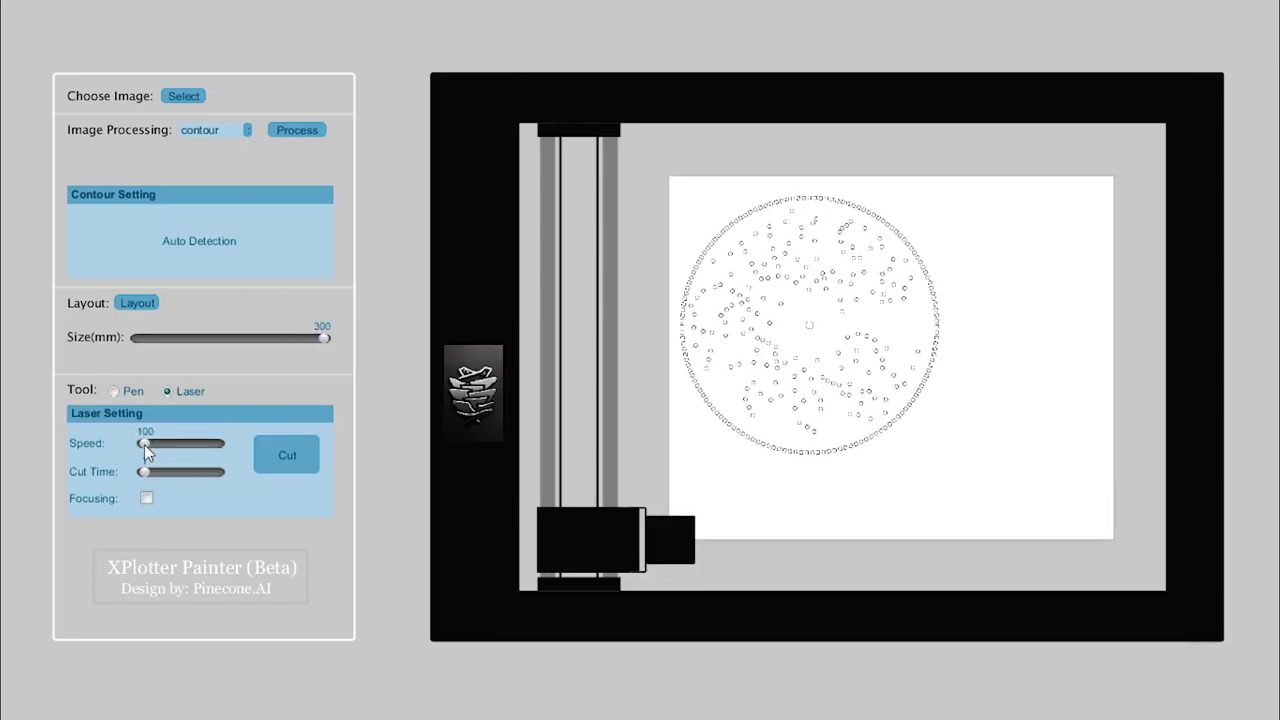
{"action": "left_click", "coordinate": [144, 444]}
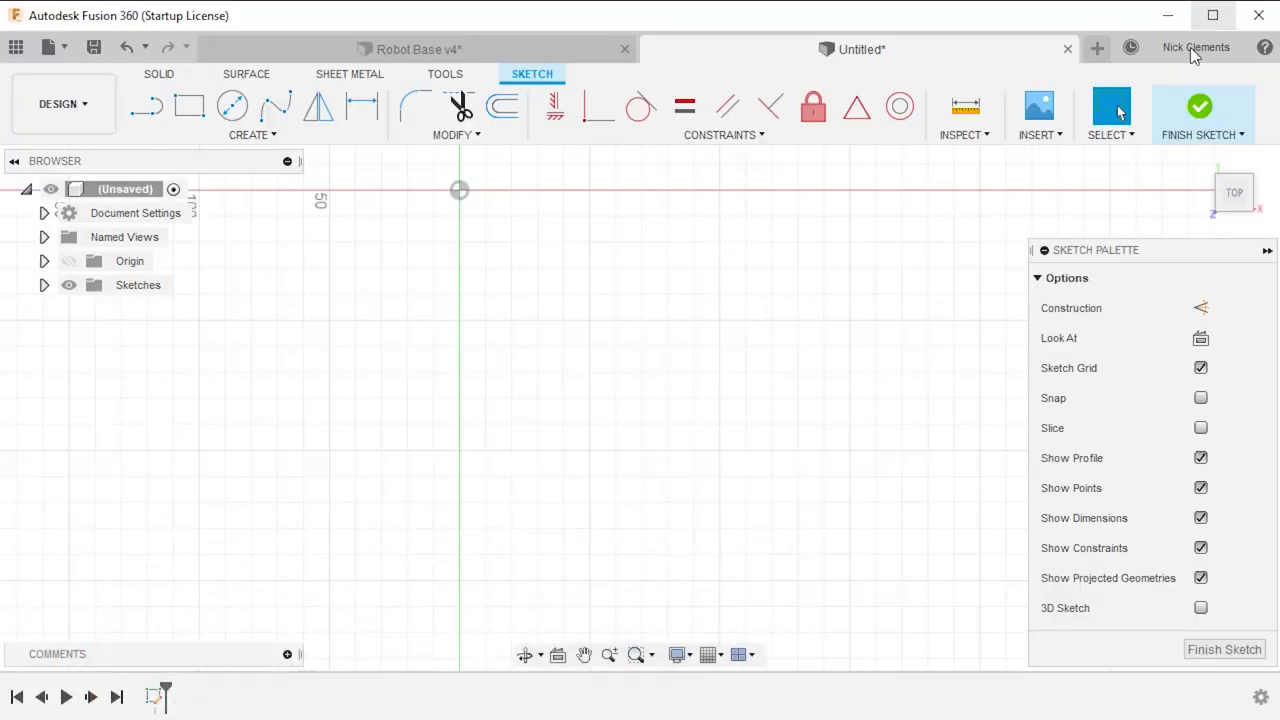
{"action": "left_click", "coordinate": [1037, 134]}
{"action": "left_click", "coordinate": [1062, 254]}
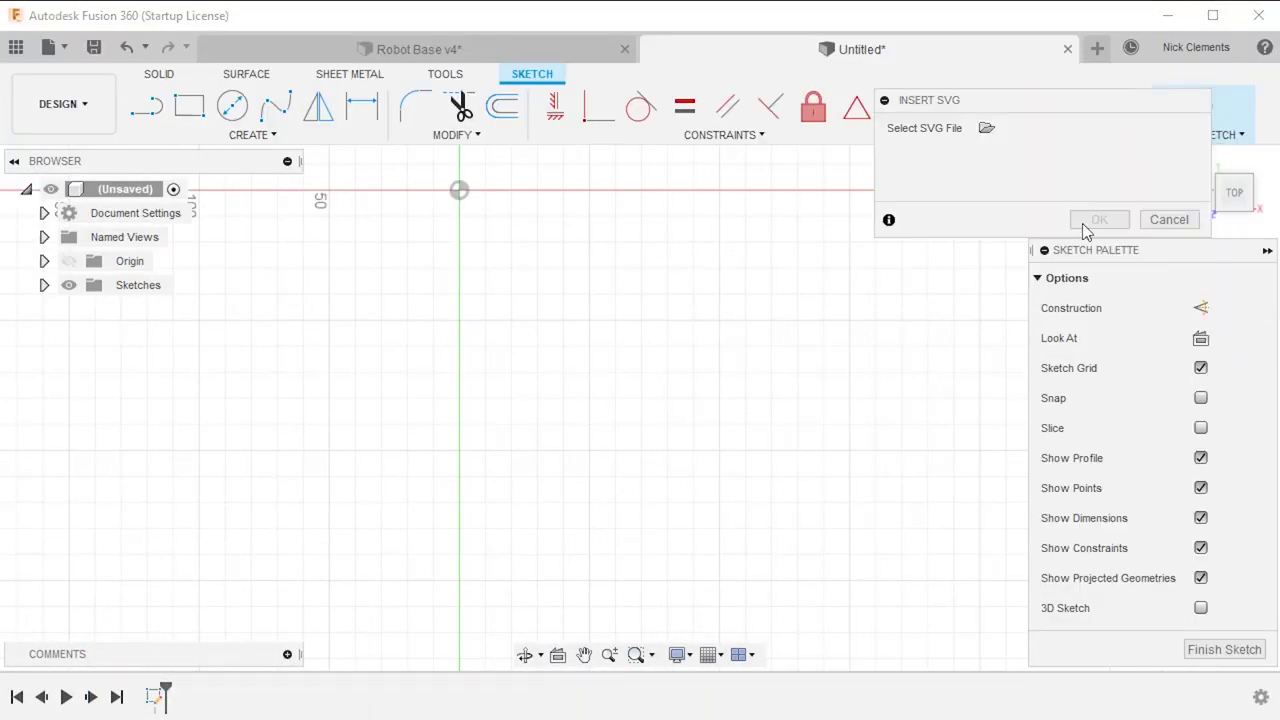
{"action": "left_click", "coordinate": [987, 128]}
{"action": "key", "text": "Return"}
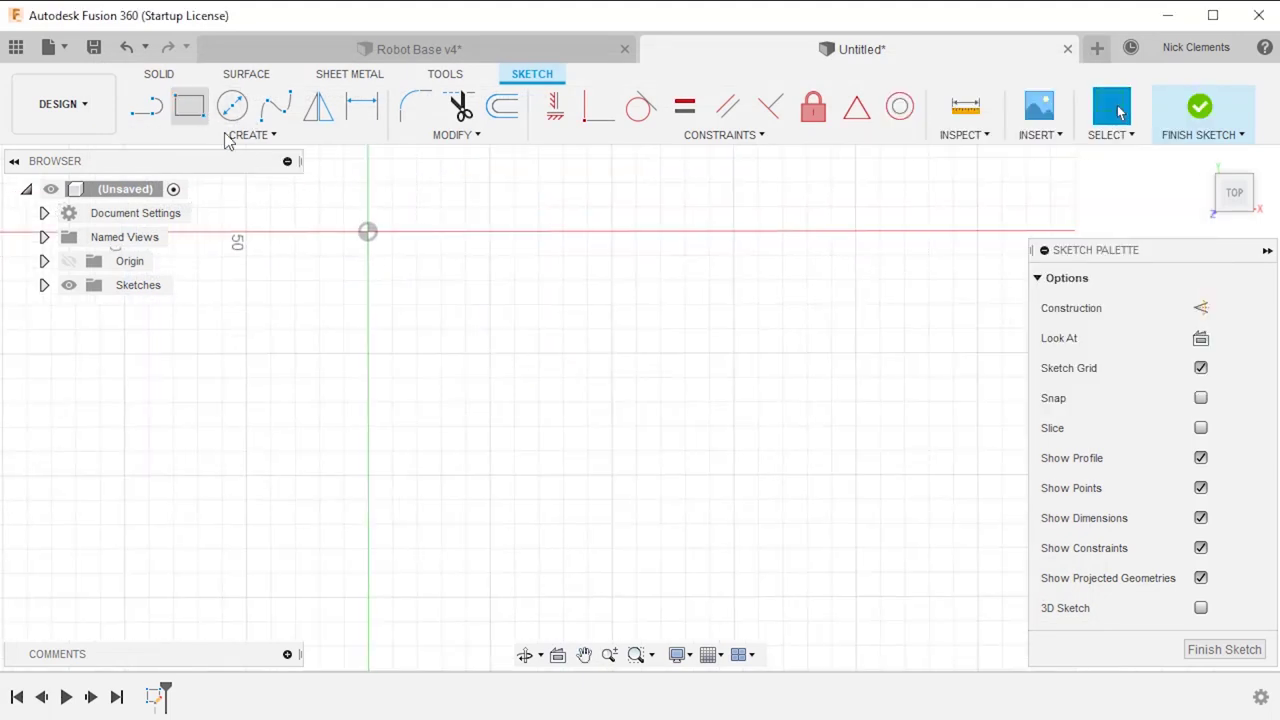
- In Fusion 360, sketch a 178 by 178 mm square with its upper-left corner at the origin
{"action": "left_click", "coordinate": [189, 106]}
{"action": "left_click", "coordinate": [368, 231]}
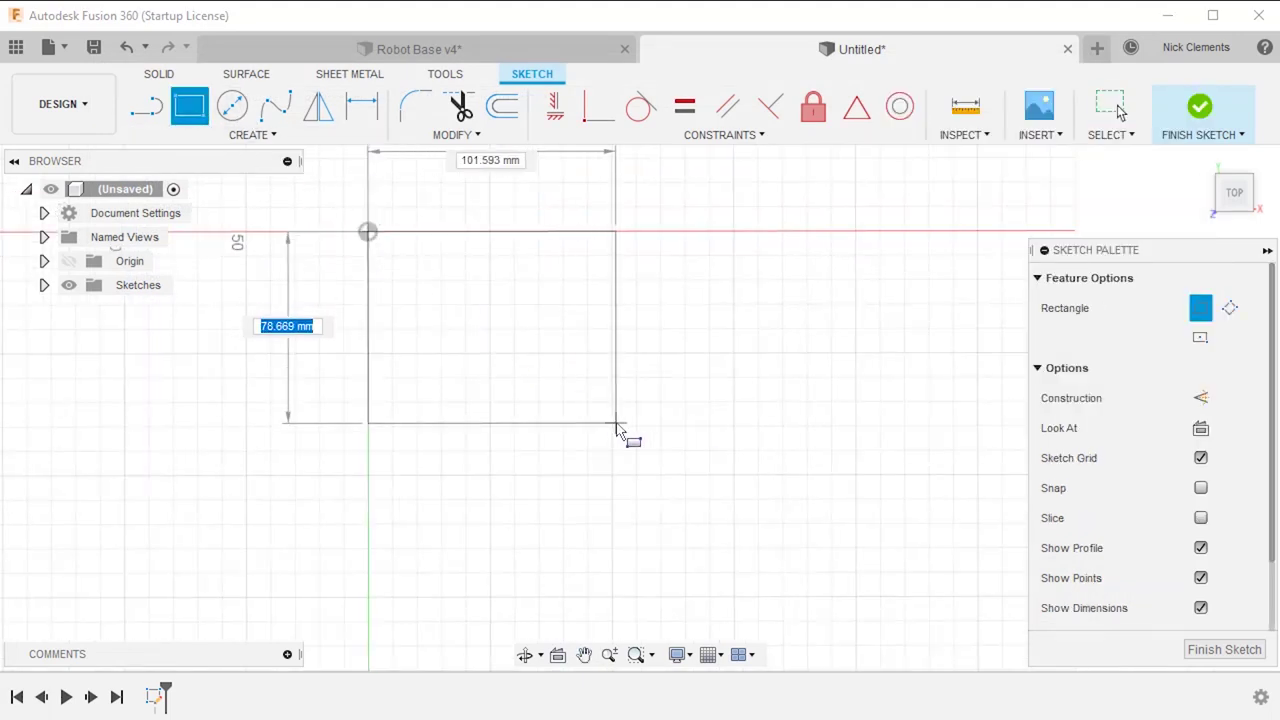
{"action": "type", "text": "178"}
{"action": "key", "text": "Tab"}
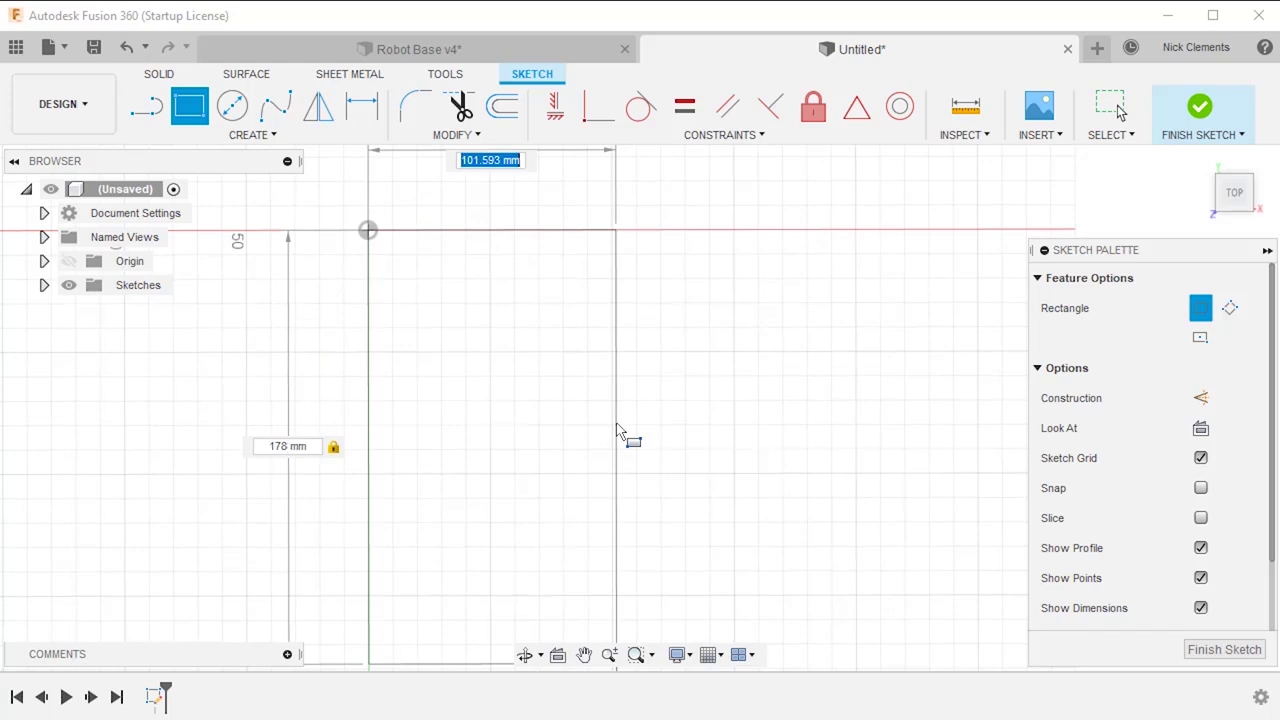
{"action": "type", "text": "17"}
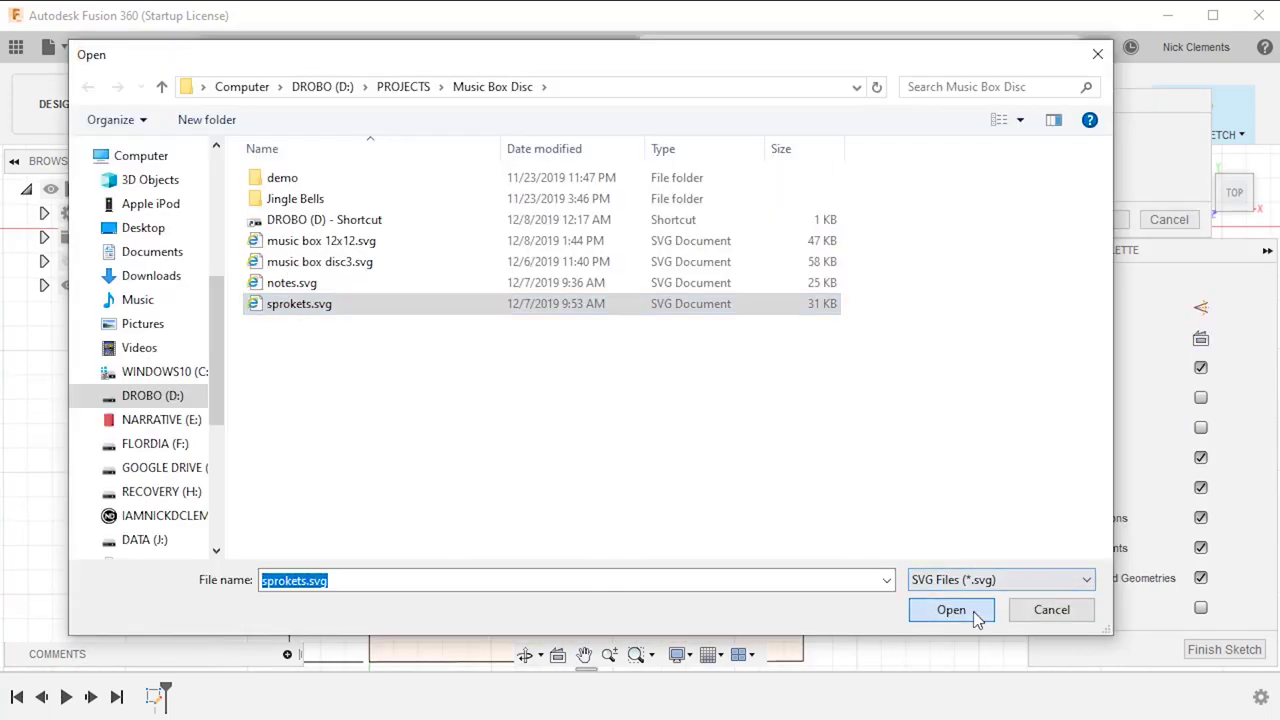
- Insert sprokets.svg into the sketch and set its plane scale to 1.32 to fit the disc to the square
{"action": "left_click", "coordinate": [974, 608]}
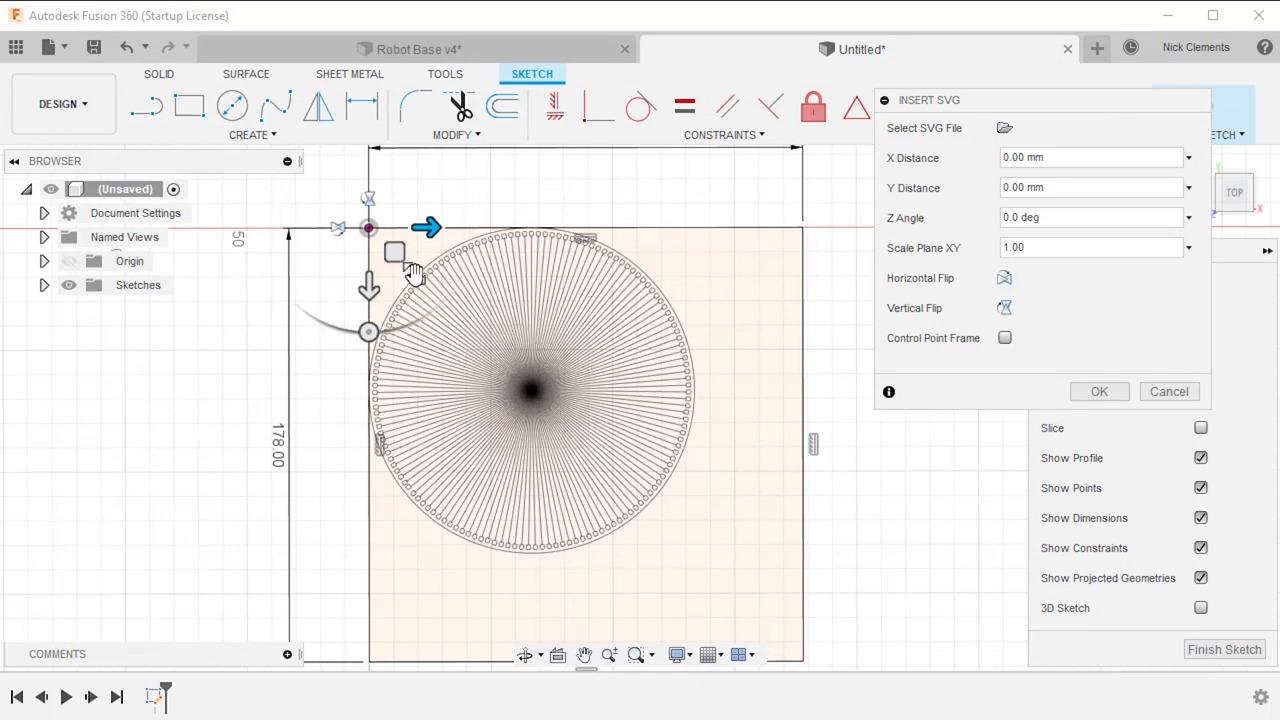
{"action": "left_click_drag", "start_coordinate": [413, 272], "coordinate": [425, 292]}
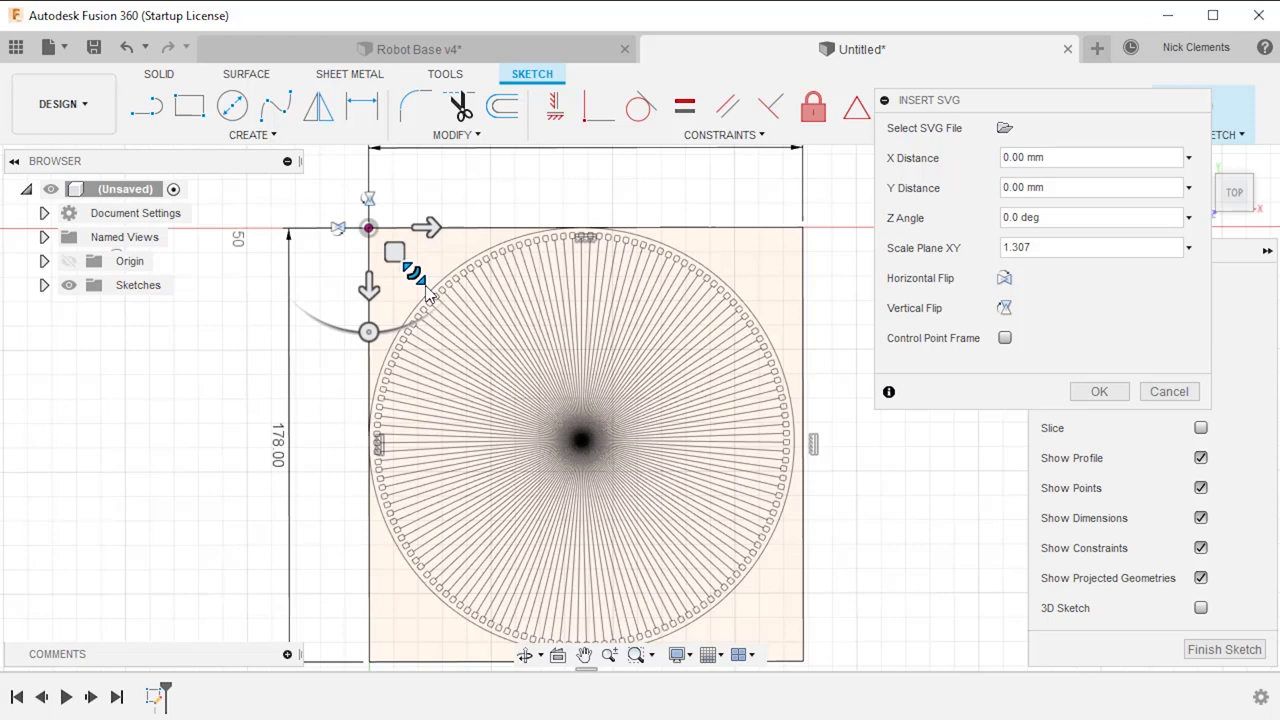
{"action": "type", "text": "1.32"}
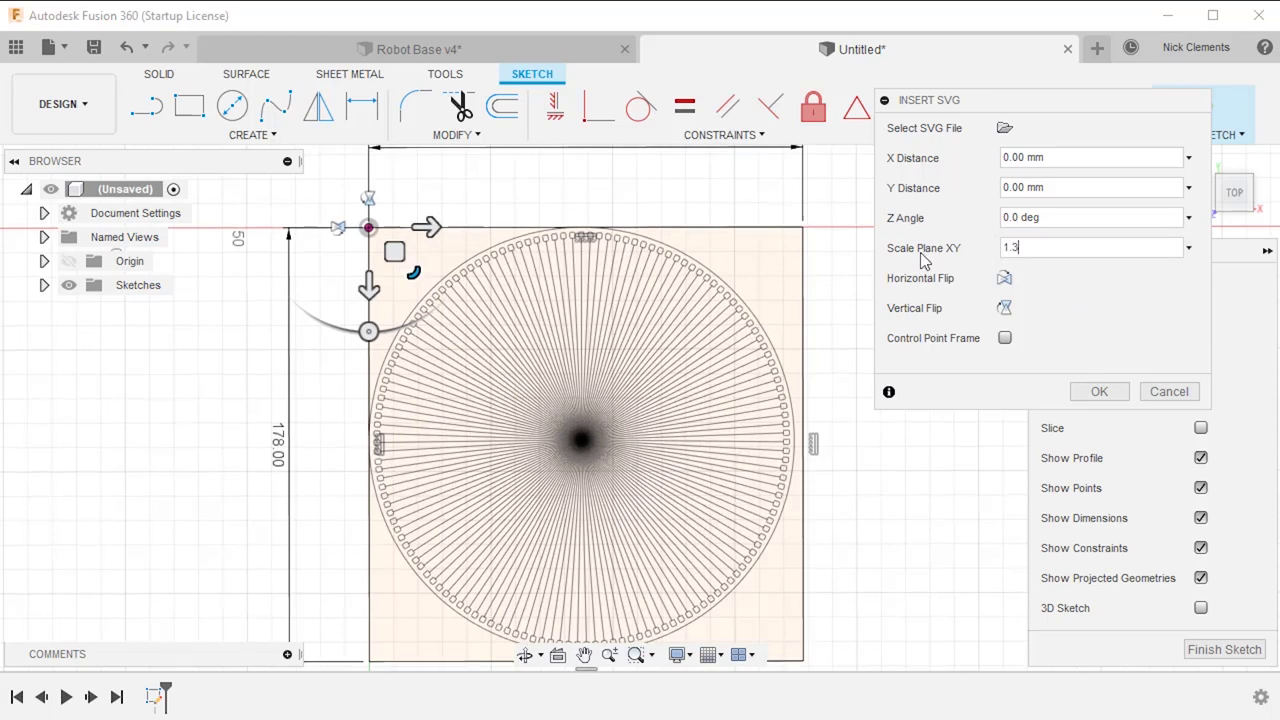
{"action": "key", "text": "Return"}
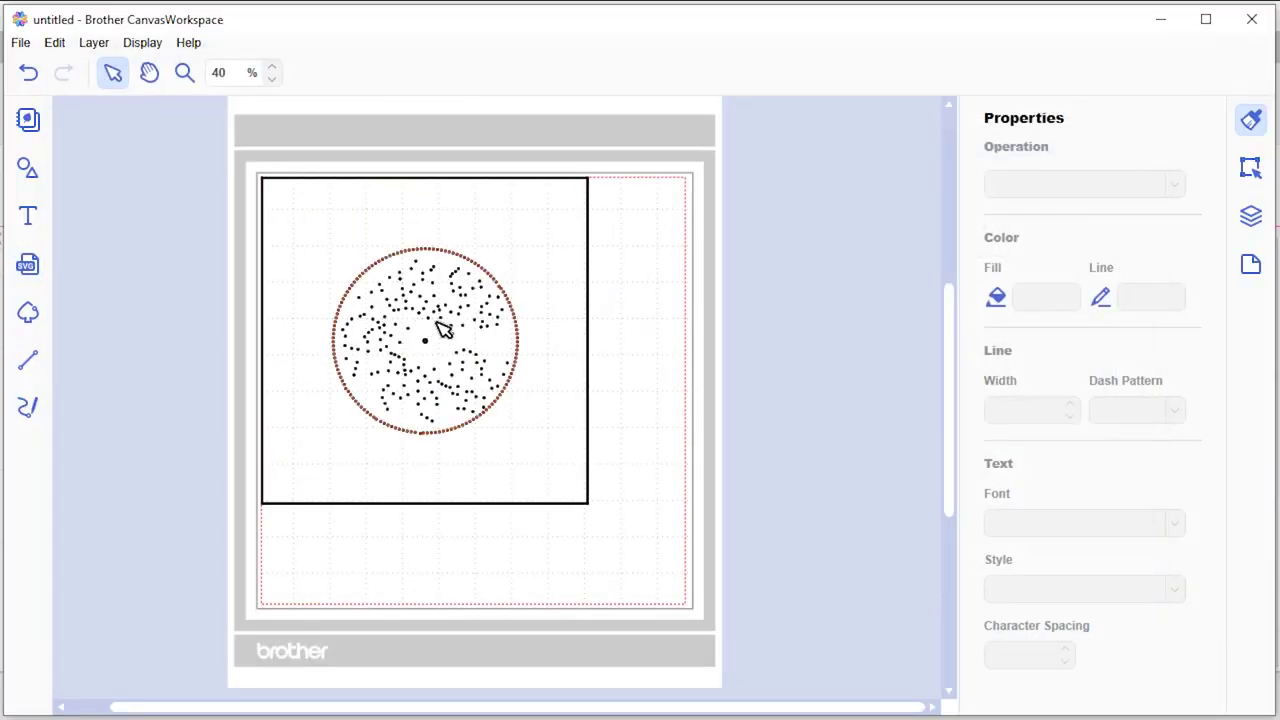
- In Brother CanvasWorkspace, resize the music box disc design to 133% with its aspect ratio maintained
{"action": "left_click", "coordinate": [444, 330]}
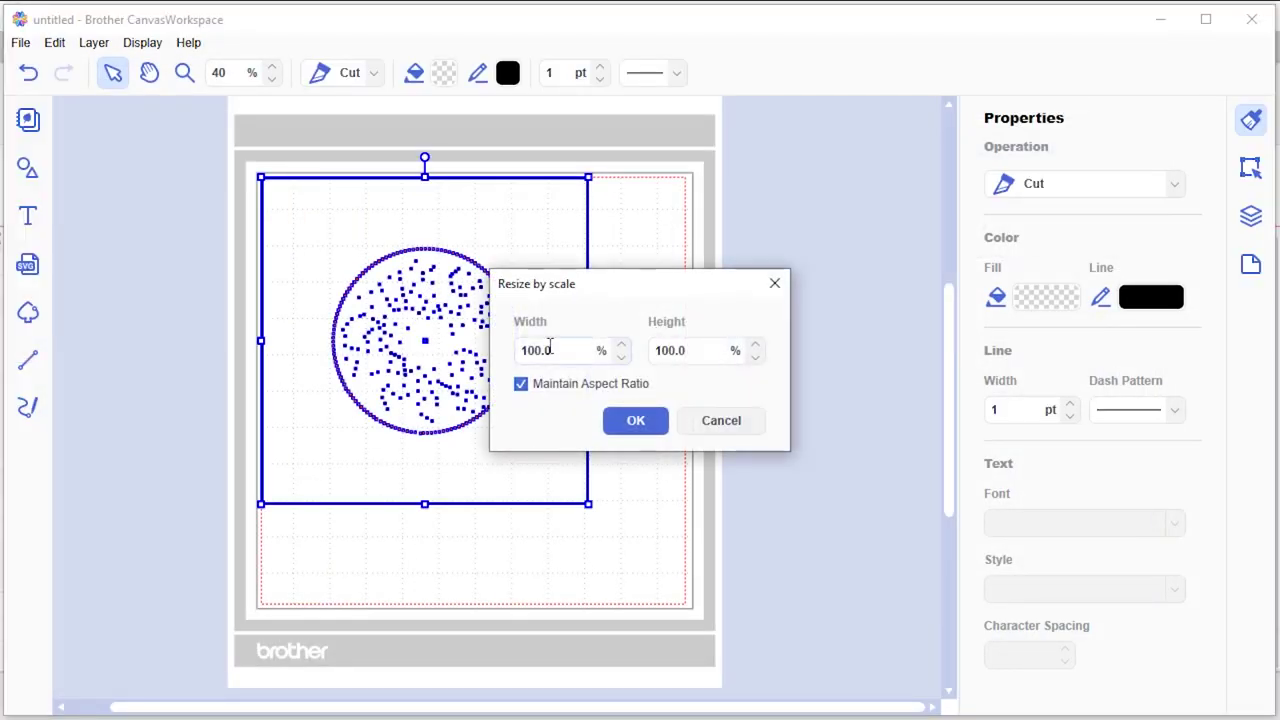
{"action": "double_click", "coordinate": [550, 348]}
{"action": "type", "text": "133"}
{"action": "key", "text": "Tab"}
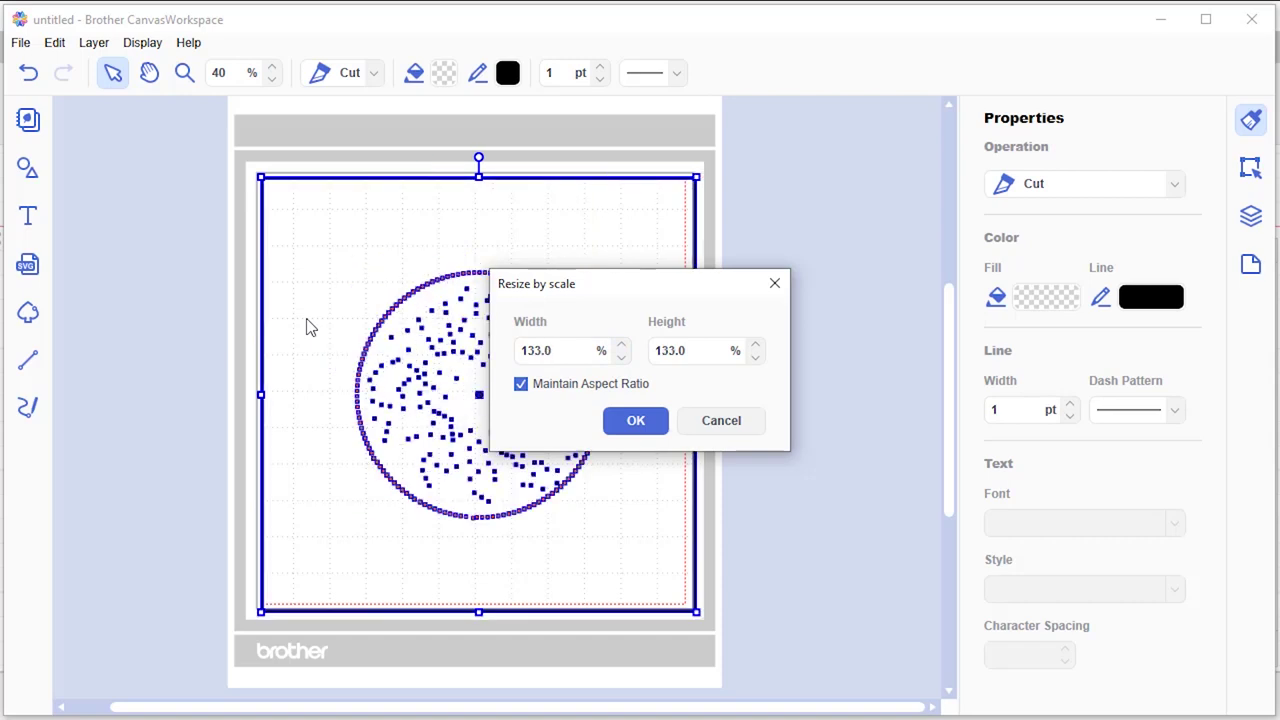
{"action": "left_click", "coordinate": [640, 422]}
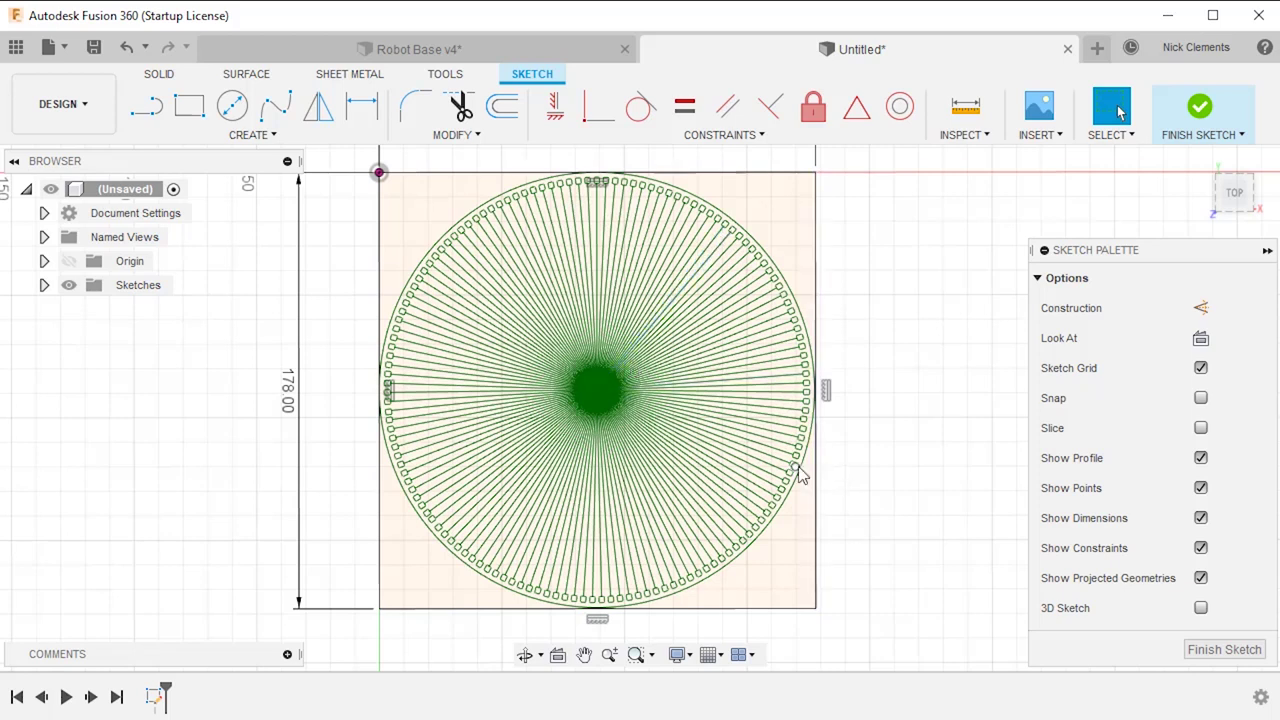
- In Fusion 360, unfix the misaligned rounded sprocket hole near the disc's lower right edge
{"action": "scroll", "coordinate": [797, 468], "scroll_direction": "up", "scroll_amount": 10}
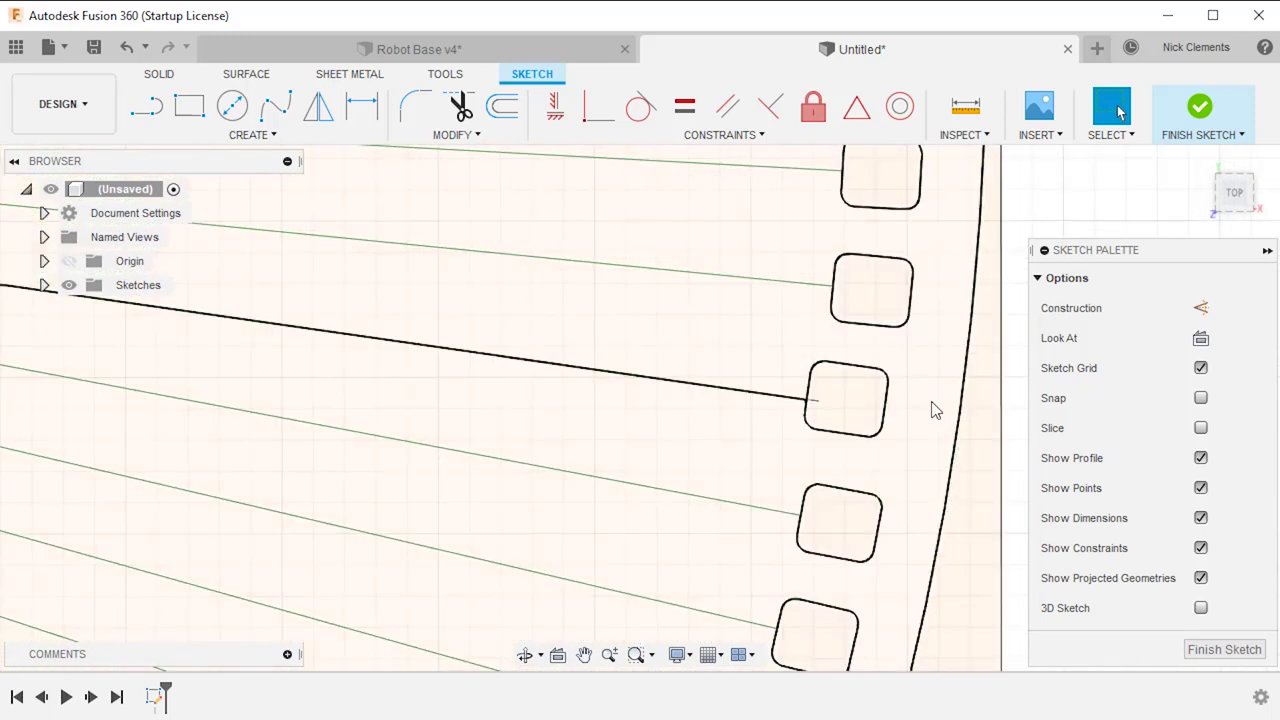
{"action": "left_click", "coordinate": [850, 368]}
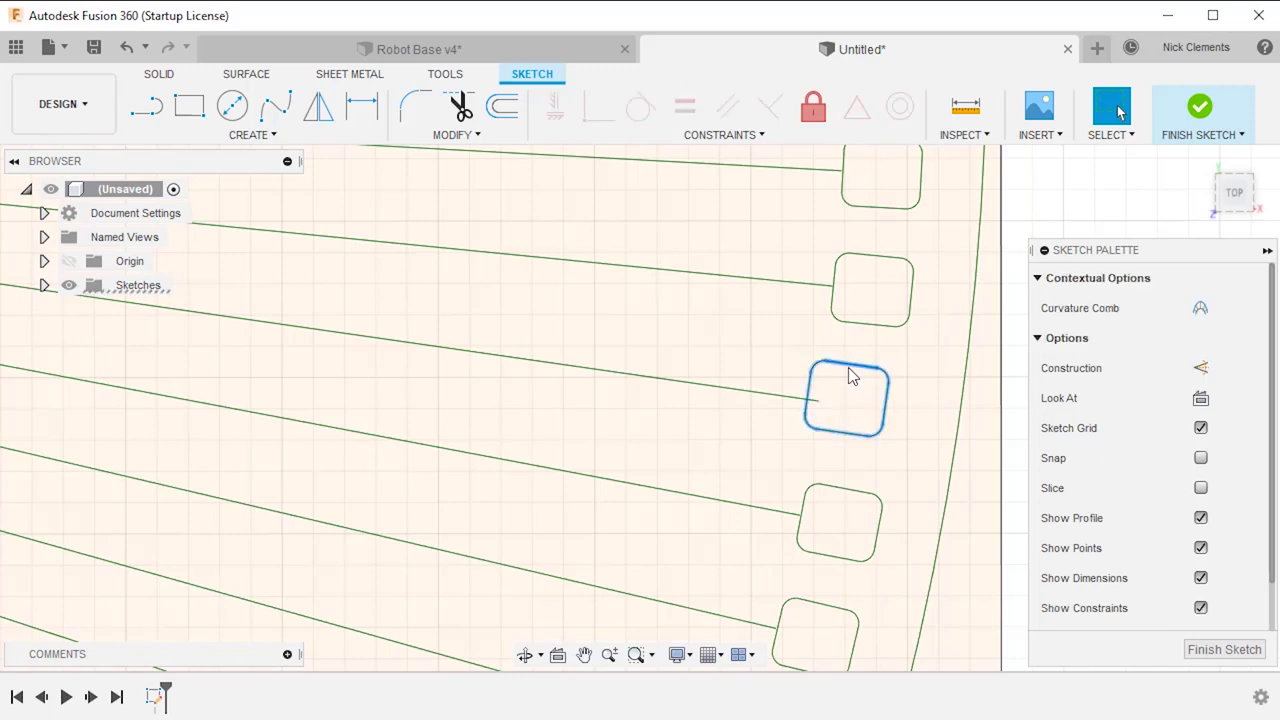
{"action": "right_click", "coordinate": [850, 375]}
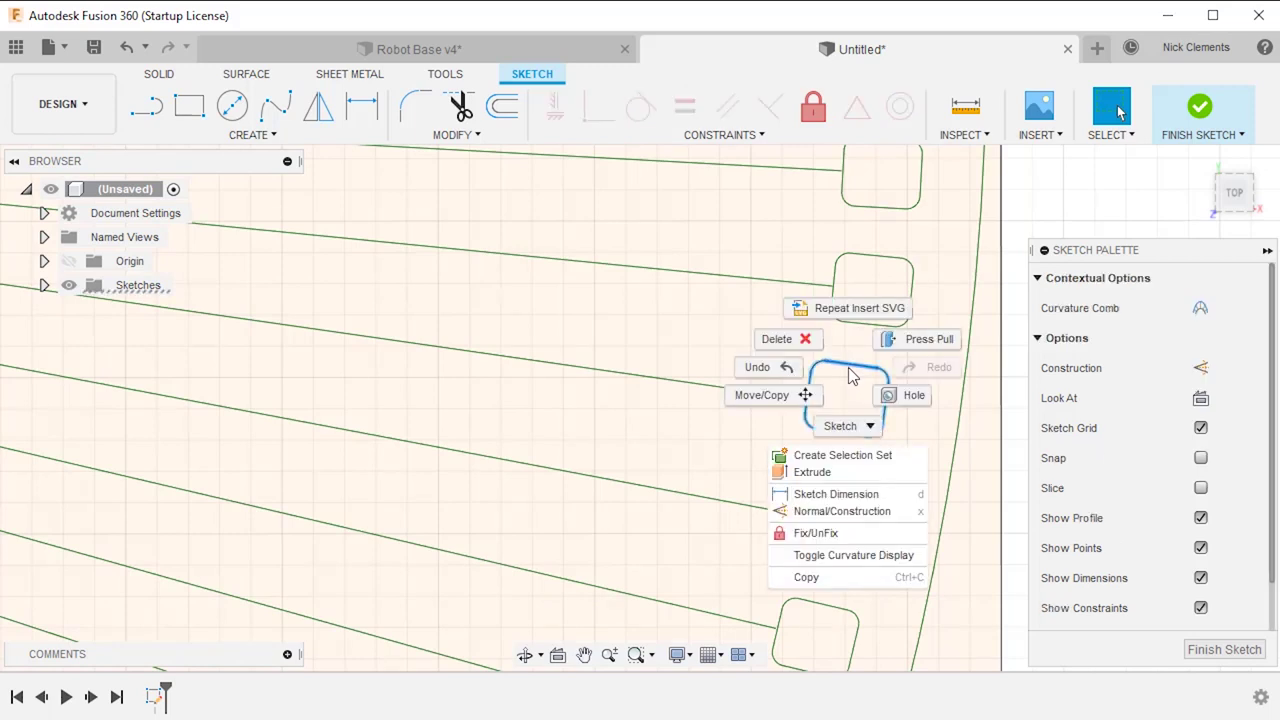
{"action": "left_click", "coordinate": [848, 451]}
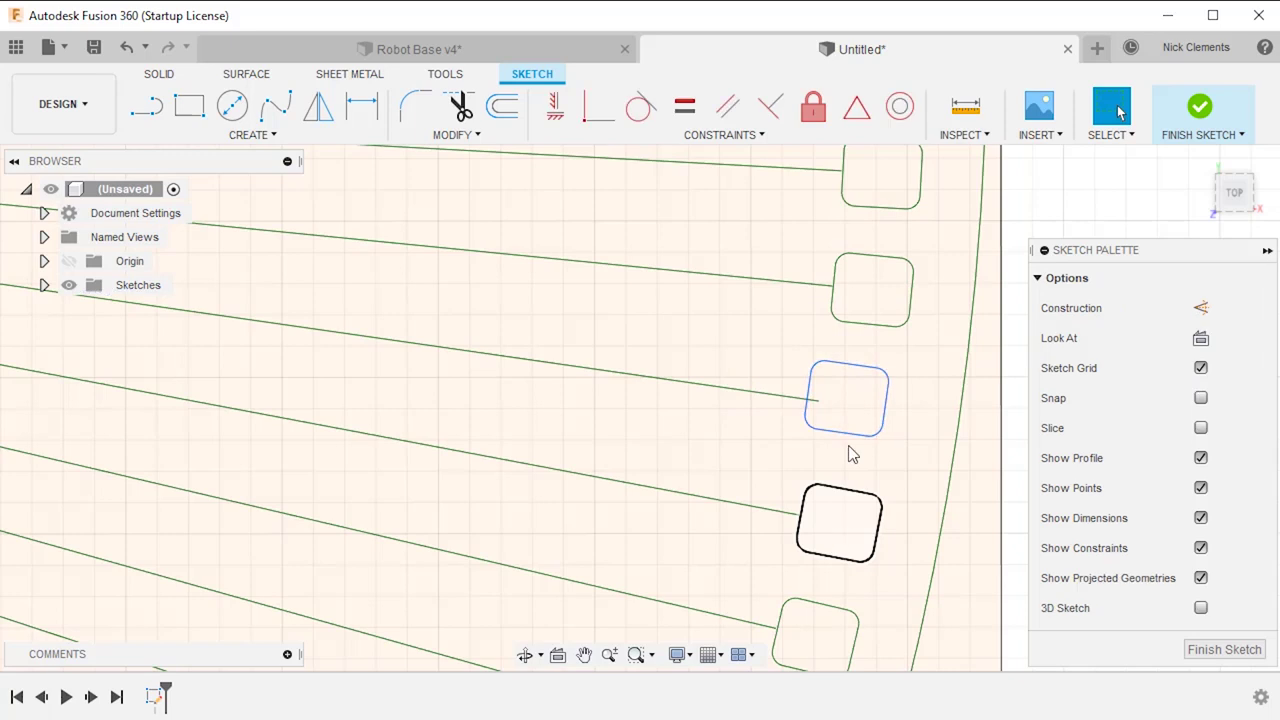
- Move the unfixed sprocket hole slightly outward toward the disc edge to line it up with its neighbours
{"action": "left_click", "coordinate": [845, 375]}
{"action": "right_click", "coordinate": [845, 375]}
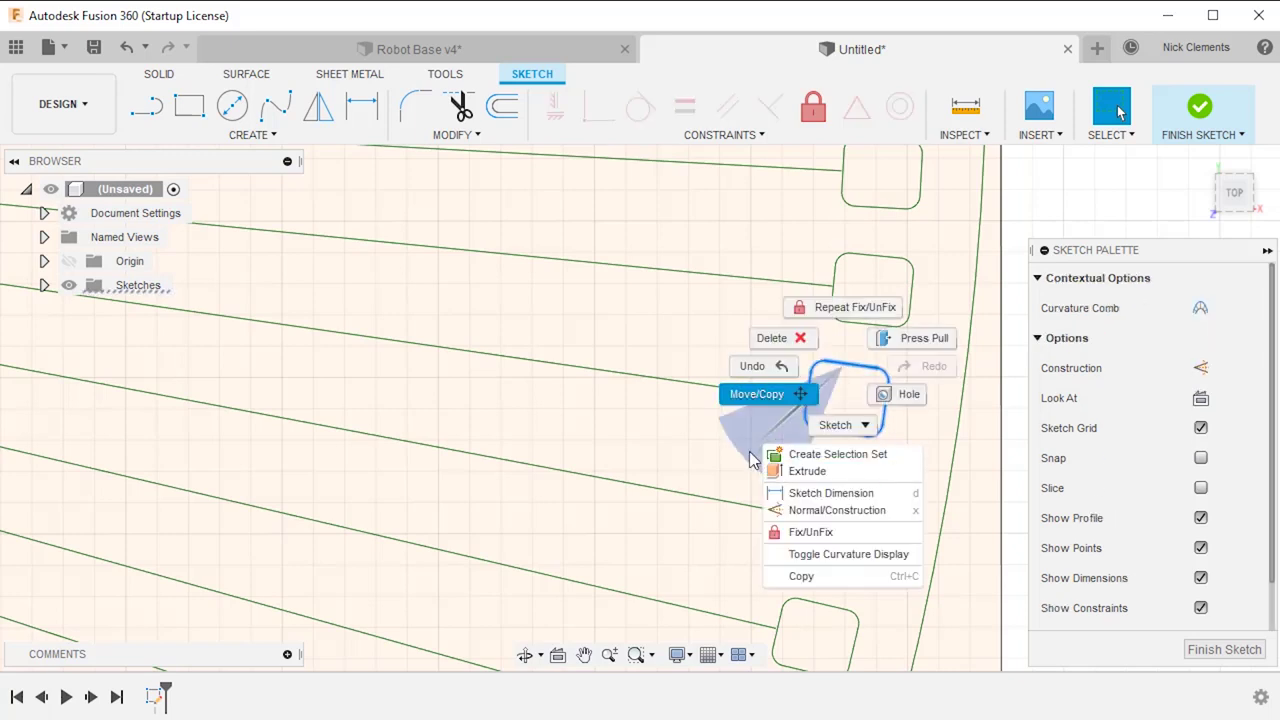
{"action": "left_click", "coordinate": [757, 394]}
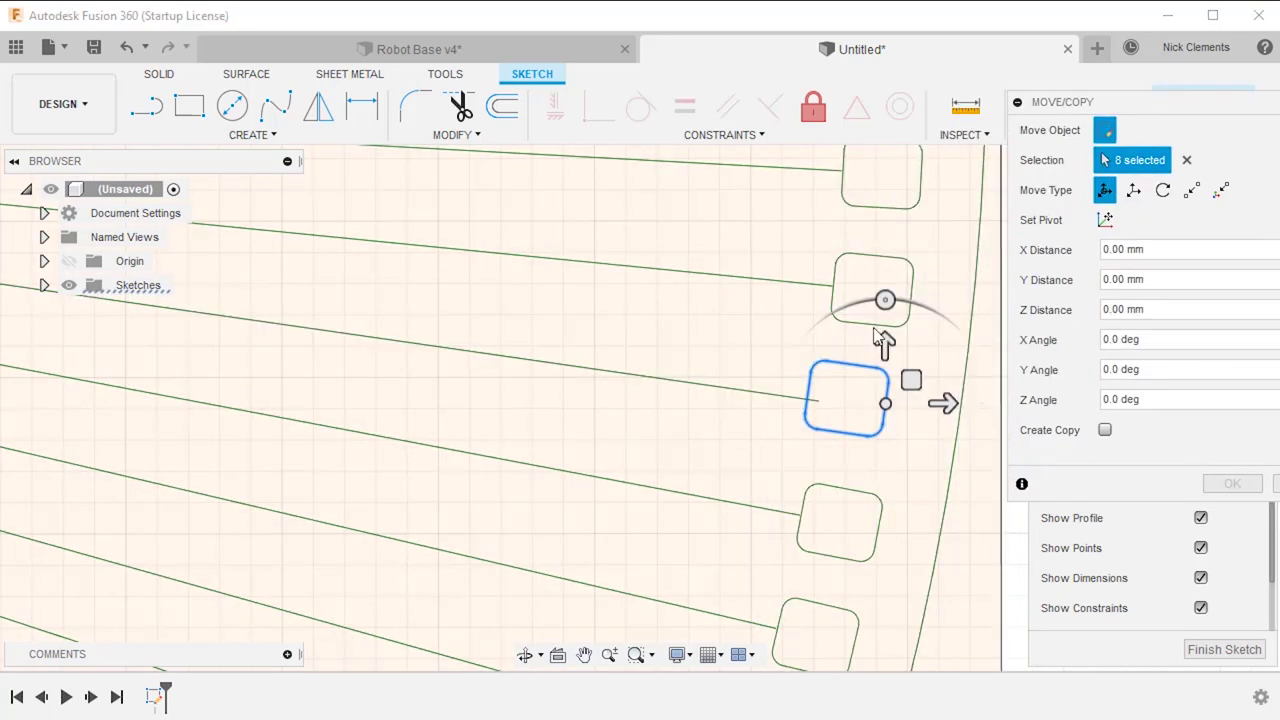
{"action": "left_click_drag", "start_coordinate": [911, 380], "coordinate": [923, 383]}
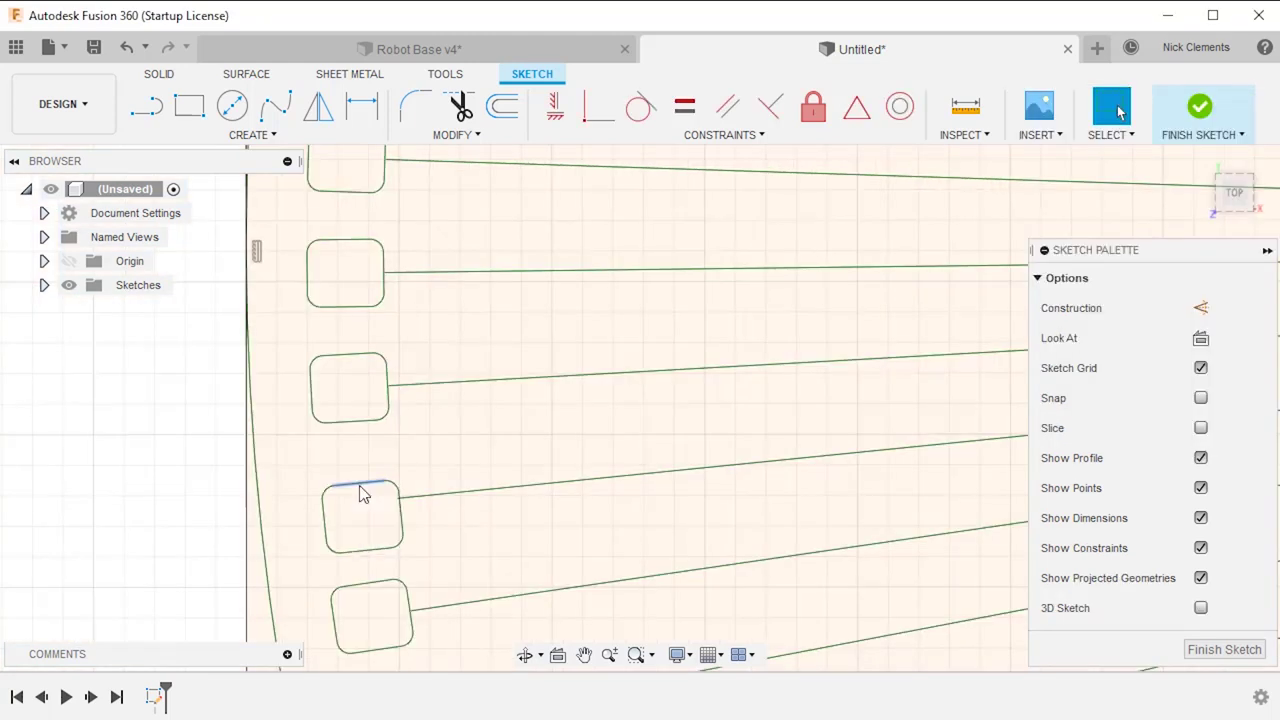
- Unfix the unevenly spaced rounded sprocket hole near the disc's left edge
{"action": "left_click", "coordinate": [363, 494]}
{"action": "right_click", "coordinate": [358, 494]}
{"action": "left_click", "coordinate": [347, 492]}
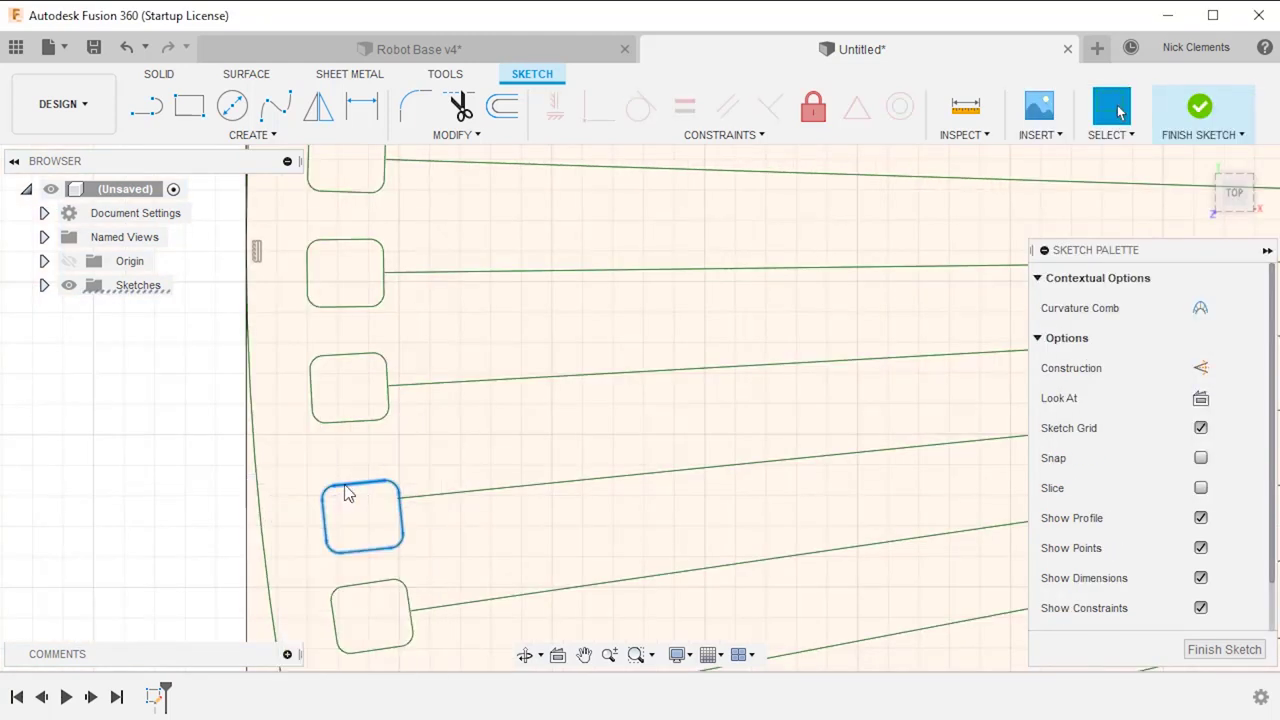
{"action": "right_click", "coordinate": [347, 492]}
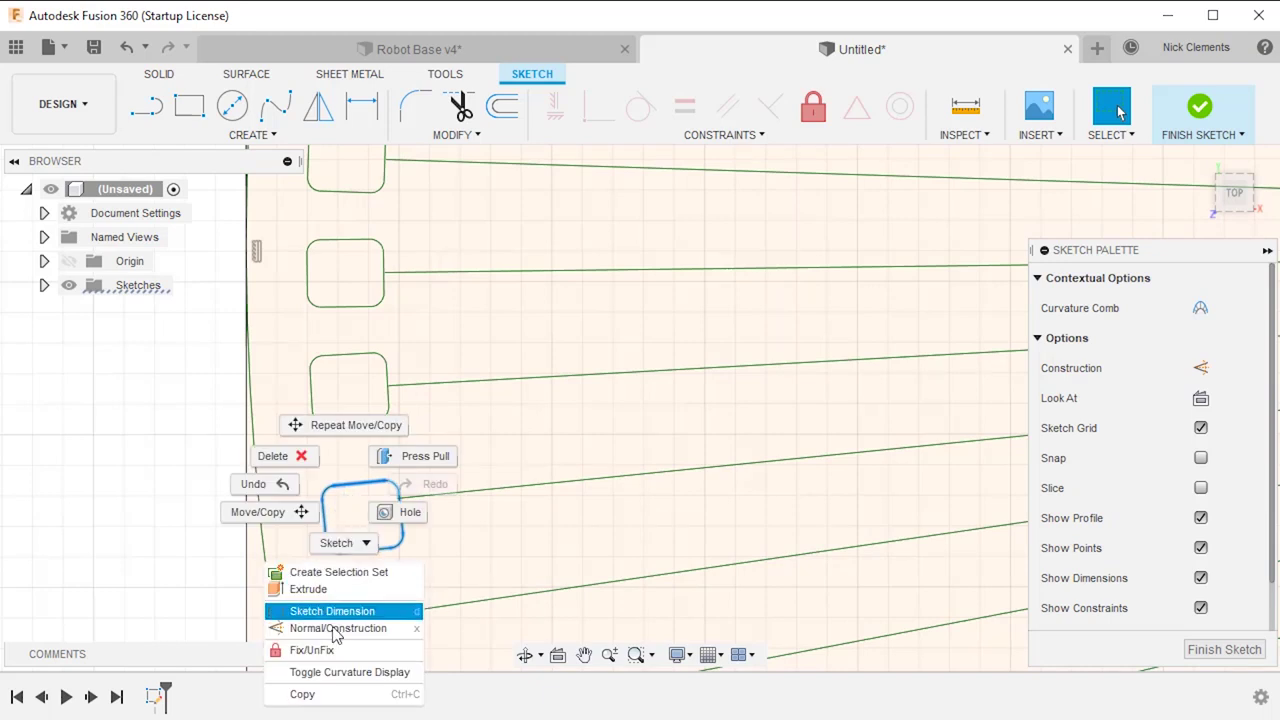
{"action": "left_click", "coordinate": [311, 650]}
- Move the unfixed left-edge sprocket hole slightly upward to even out its spacing with the neighbouring holes
{"action": "left_click", "coordinate": [358, 494]}
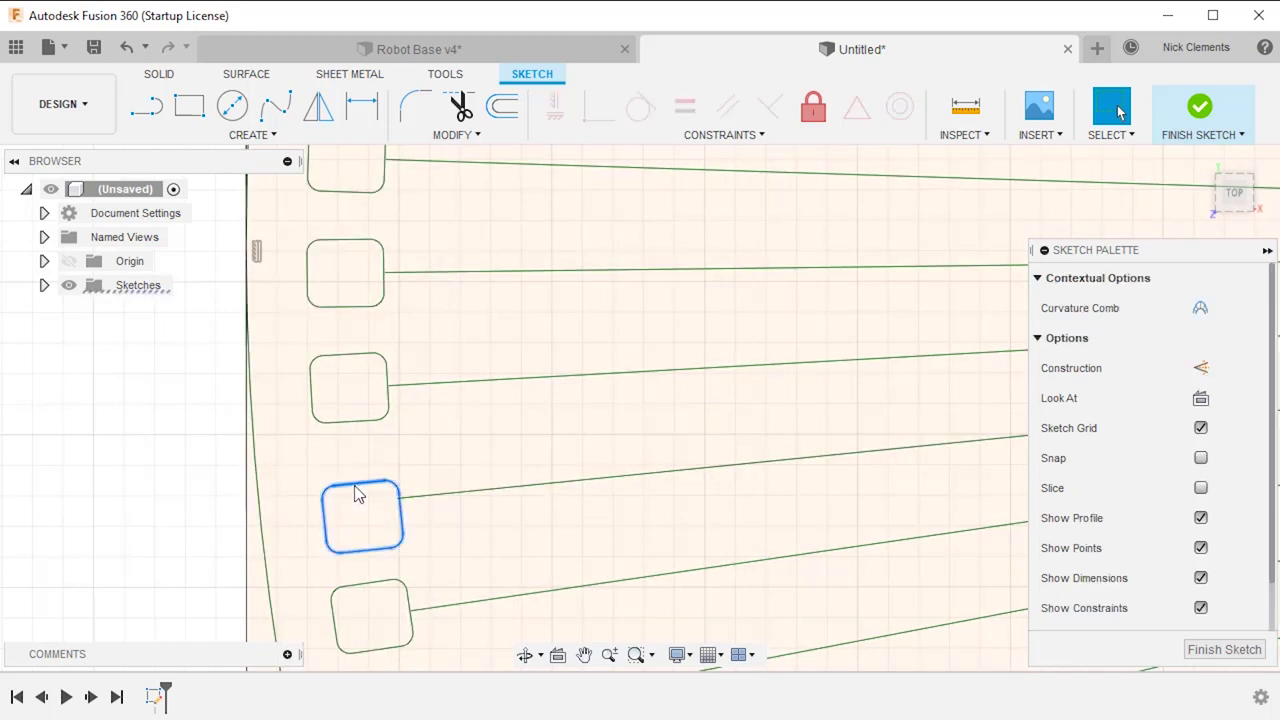
{"action": "right_click", "coordinate": [356, 497]}
{"action": "left_click", "coordinate": [297, 522]}
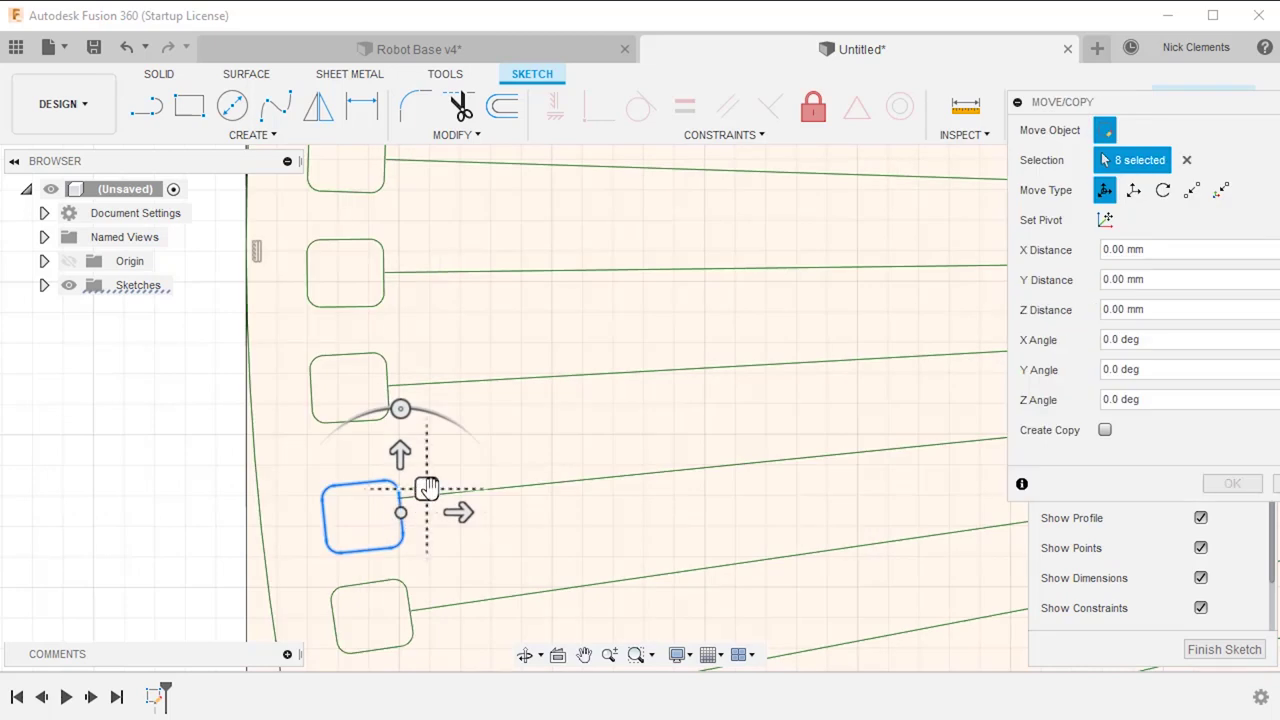
{"action": "left_click_drag", "start_coordinate": [426, 488], "coordinate": [423, 481]}
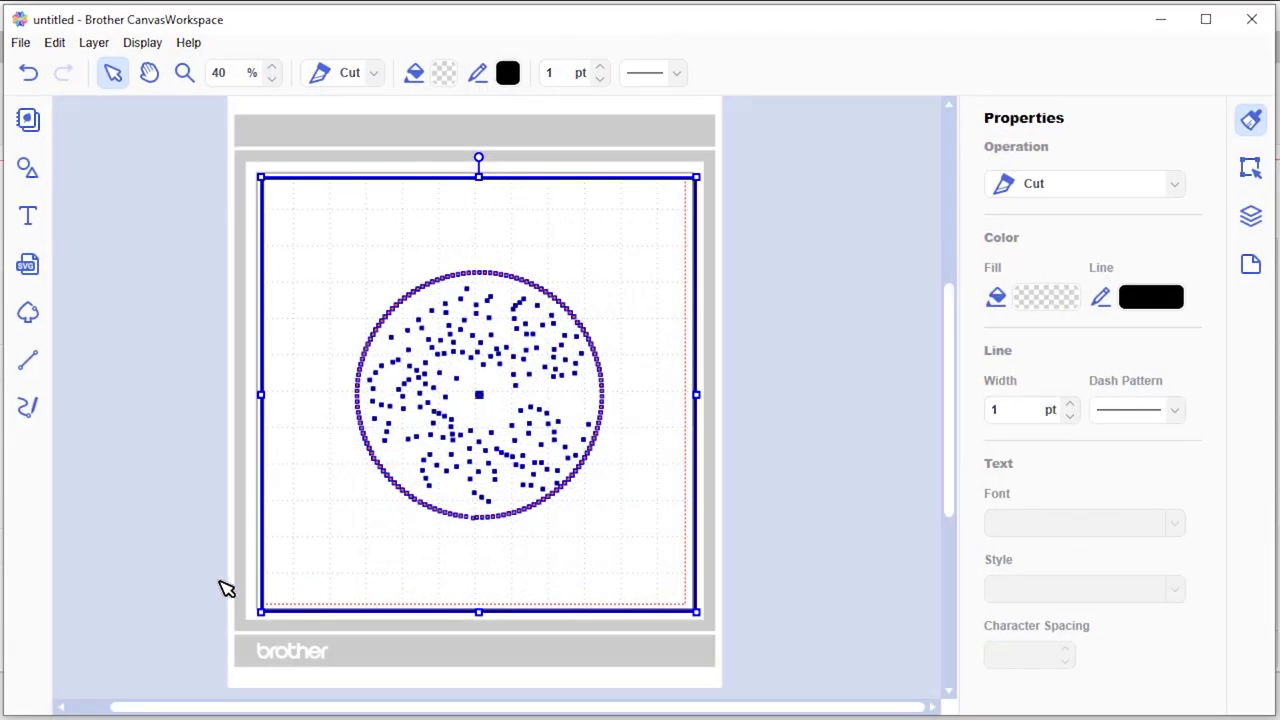
- In Brother CanvasWorkspace, examine the sprocket hole spacing along the disc's lower edge
{"action": "left_click_drag", "start_coordinate": [387, 475], "coordinate": [580, 585]}
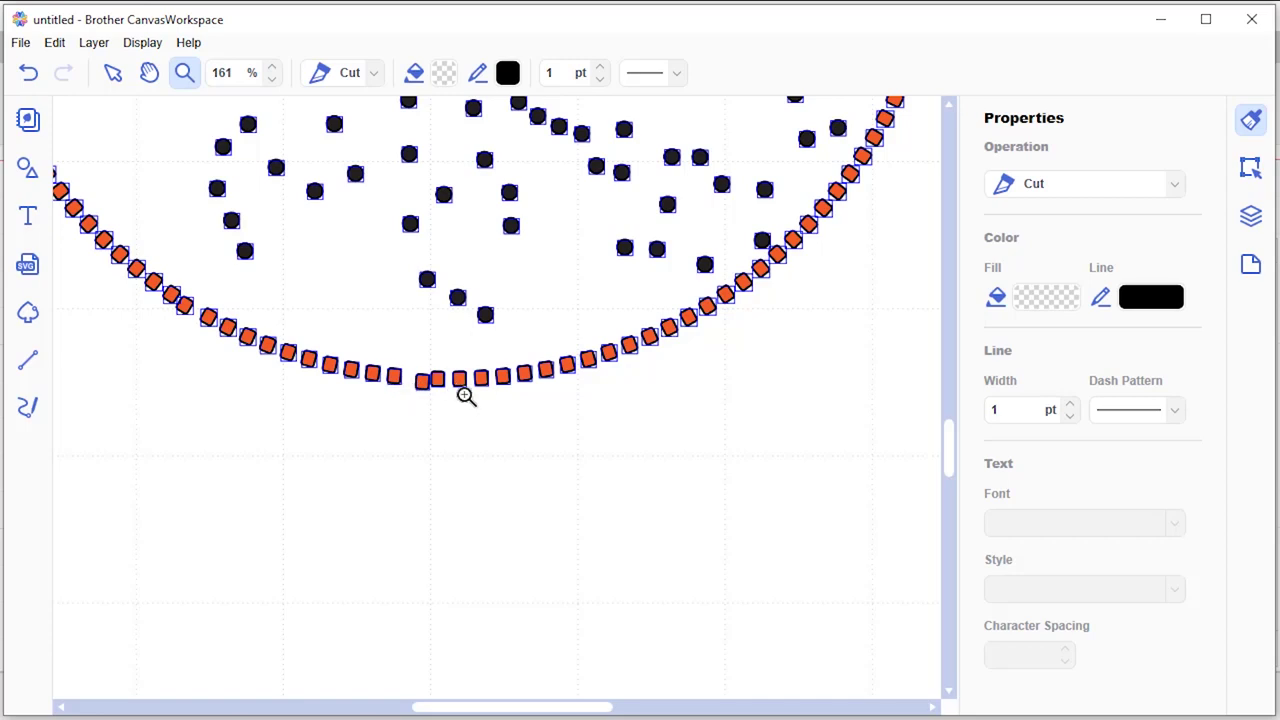
{"action": "scroll", "coordinate": [427, 400], "scroll_direction": "up", "scroll_amount": 2}
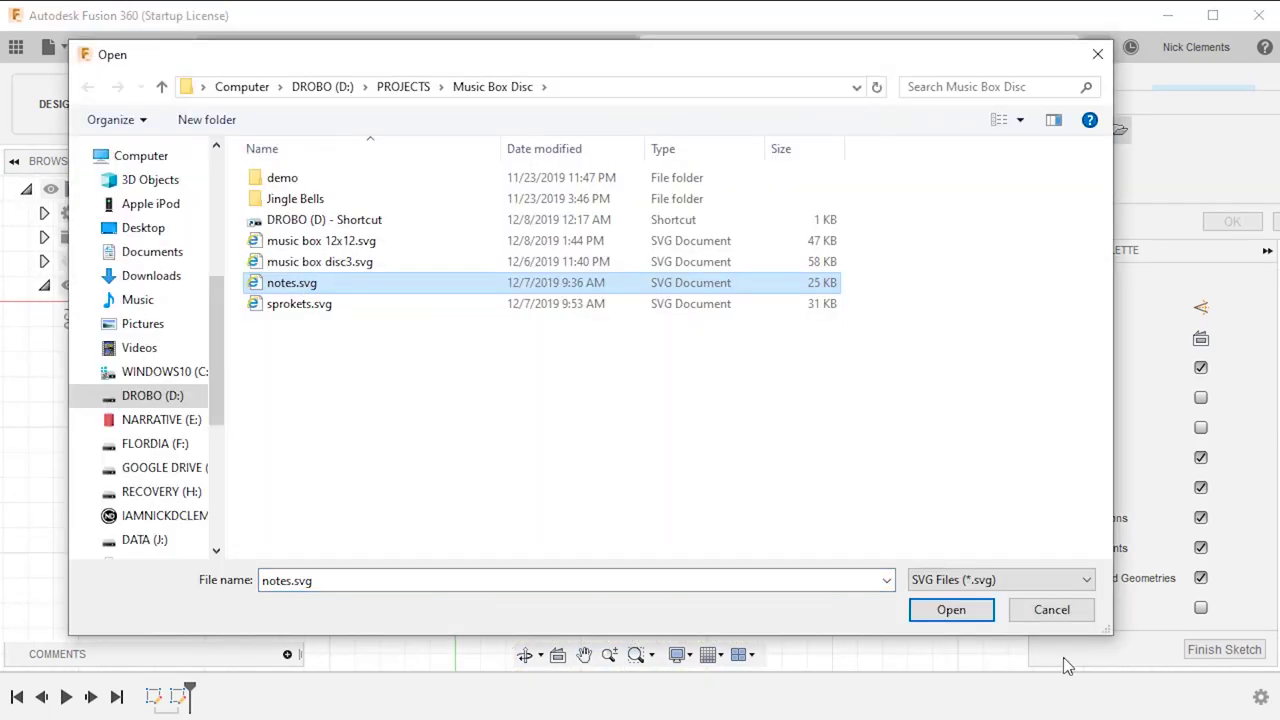
- In Fusion 360, insert notes.svg into Sketch2 and set its XY plane scale
{"action": "left_click", "coordinate": [960, 611]}
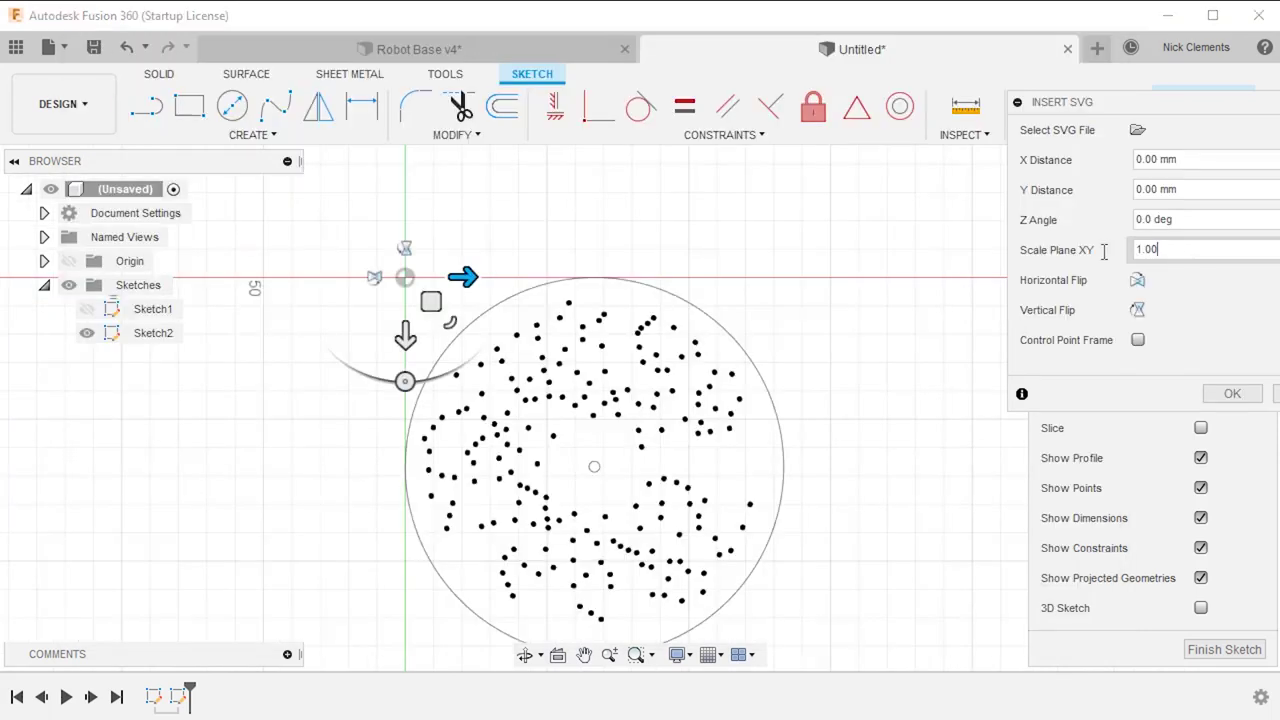
{"action": "type", "text": "1"}
{"action": "key", "text": "Return"}
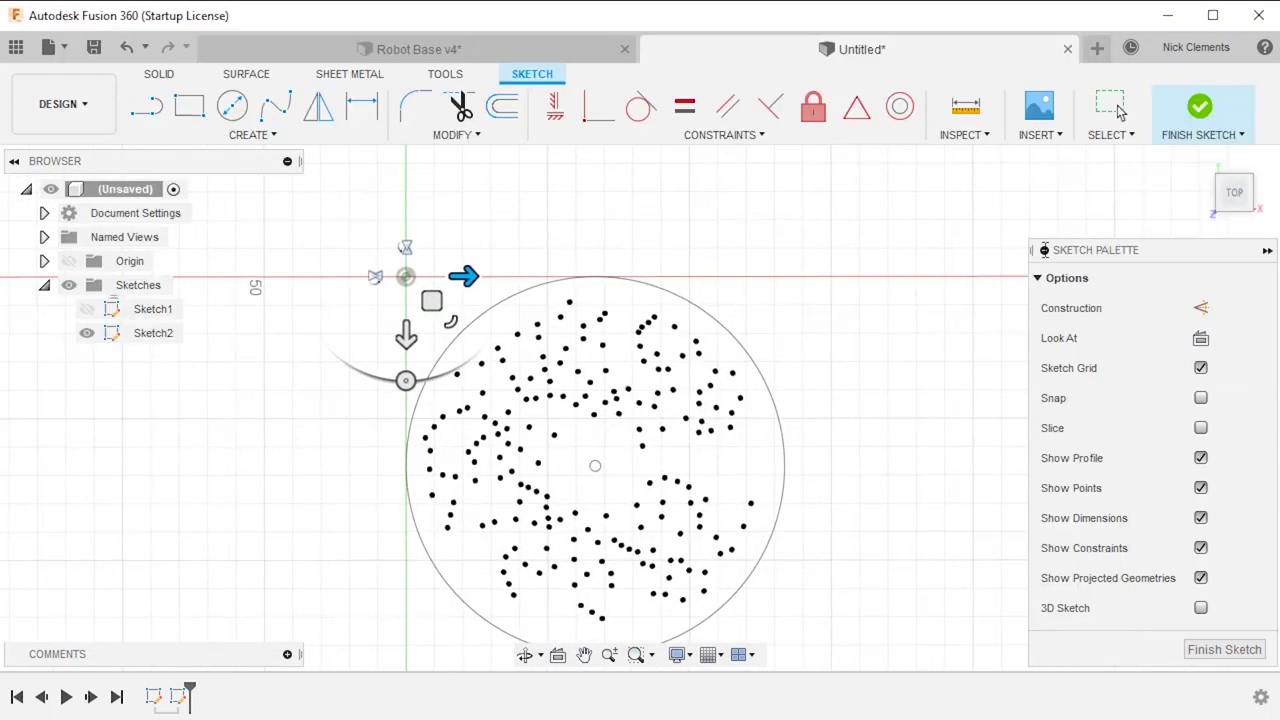
- Try changing one note dot's text to jkhjk, and back out of the stray Hole command
{"action": "scroll", "coordinate": [686, 491], "scroll_direction": "up", "scroll_amount": 5}
{"action": "scroll", "coordinate": [603, 563], "scroll_direction": "down", "scroll_amount": 3}
{"action": "scroll", "coordinate": [551, 346], "scroll_direction": "up", "scroll_amount": 3}
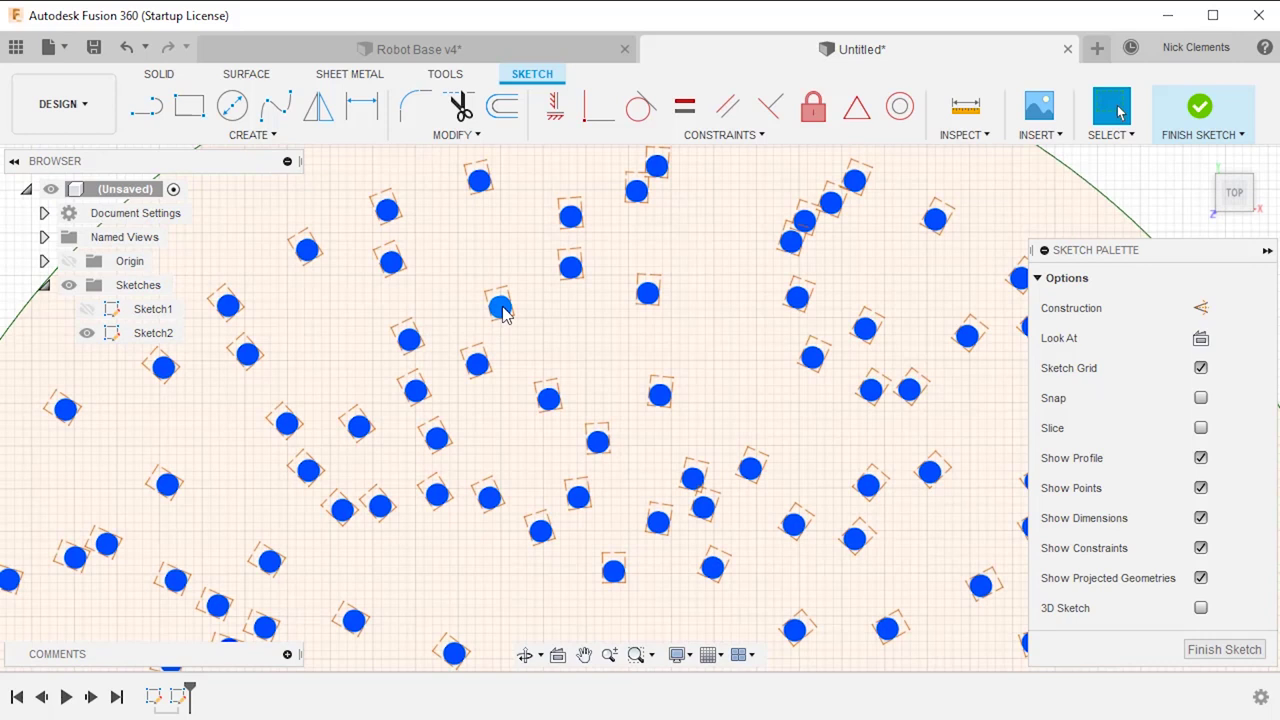
{"action": "double_click", "coordinate": [503, 312]}
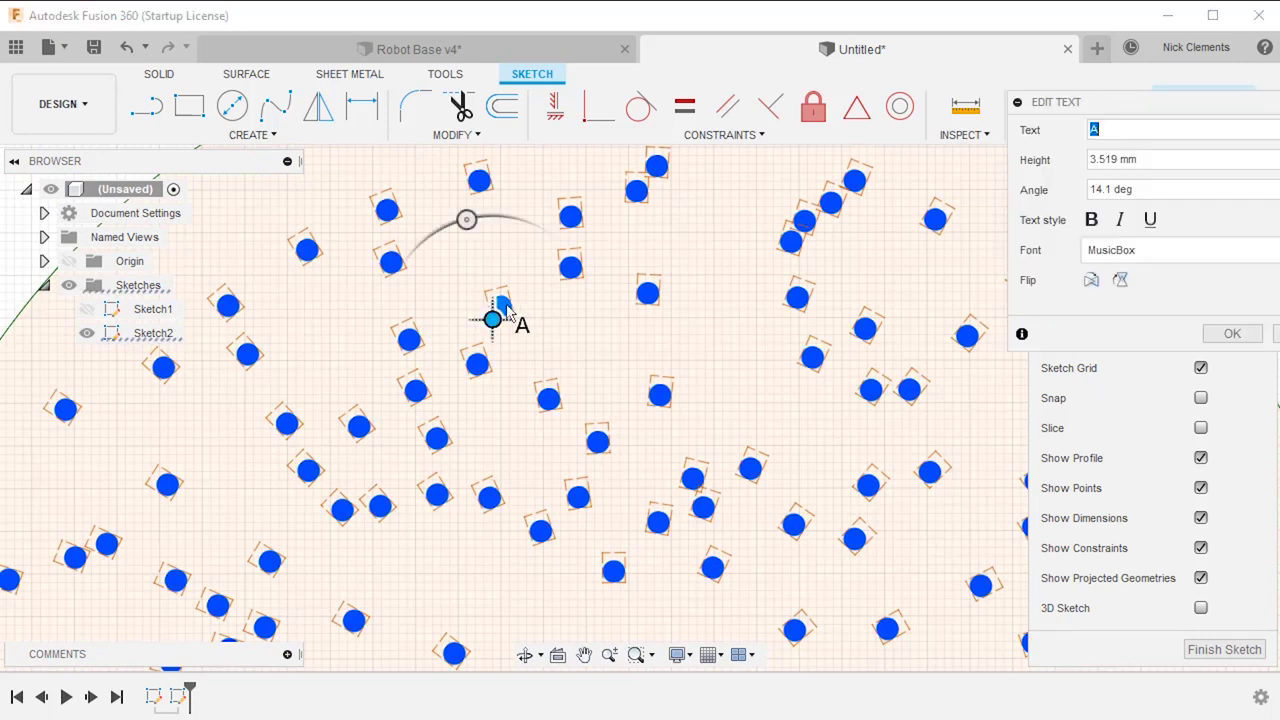
{"action": "type", "text": "jkhjk"}
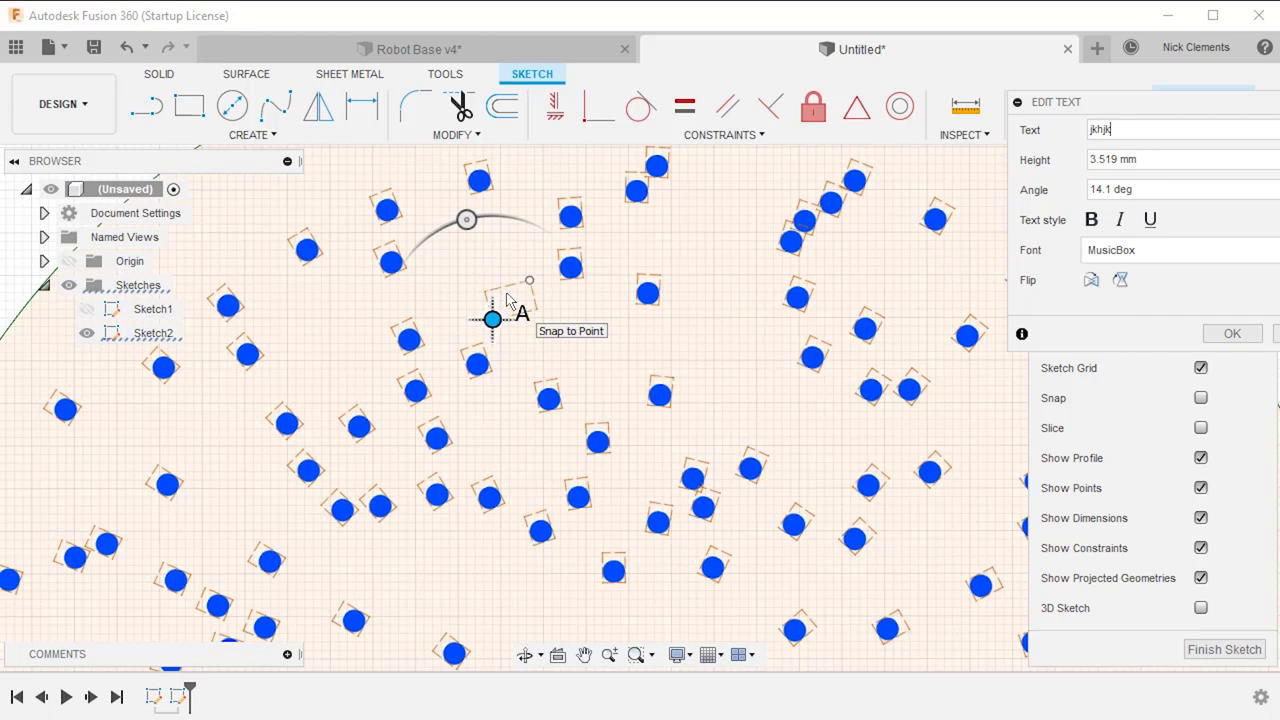
{"action": "key", "text": "Up"}
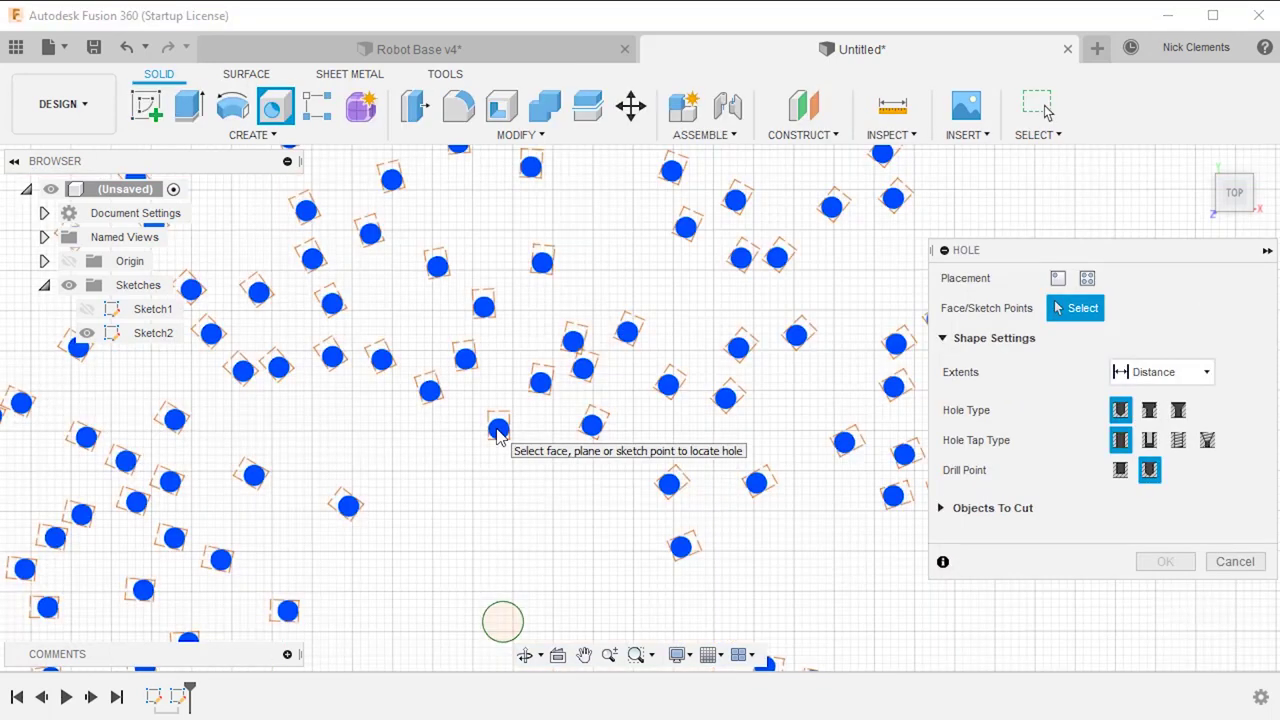
{"action": "key", "text": "ctrl+z"}
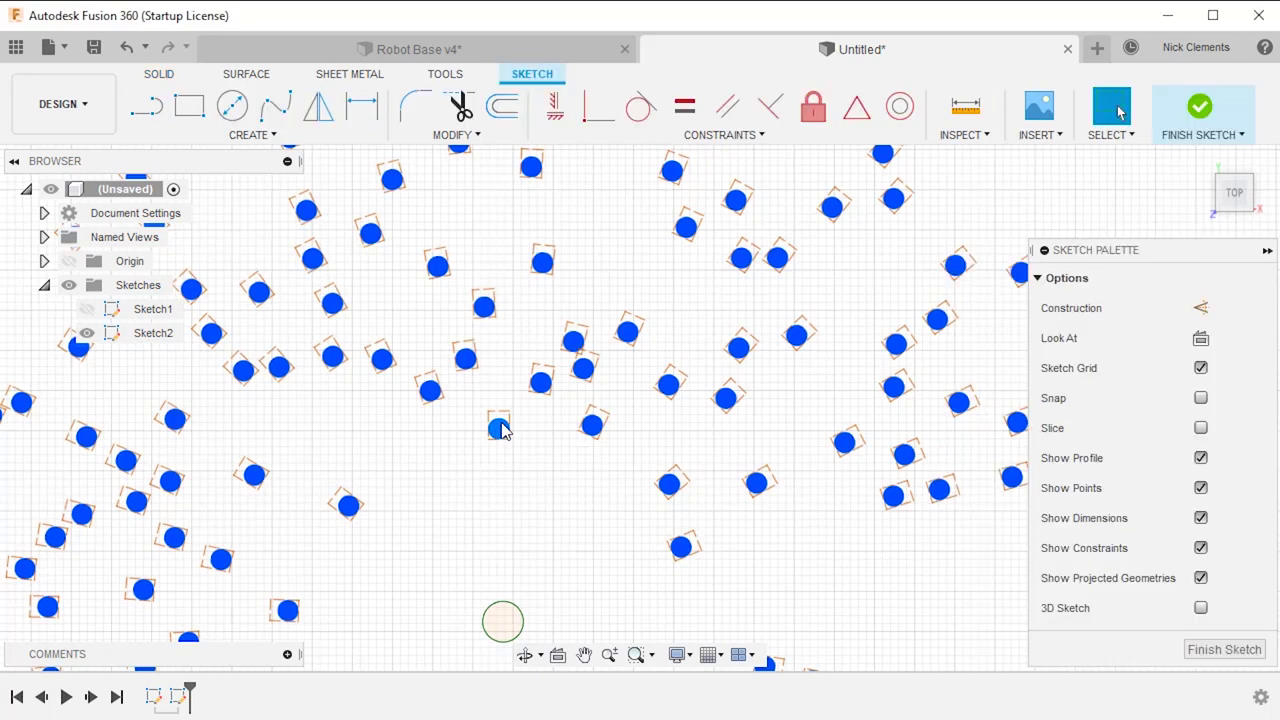
- Explode the text of three note dots just above the centre hole into plain sketch circles
{"action": "right_click", "coordinate": [500, 428]}
{"action": "left_click", "coordinate": [508, 549]}
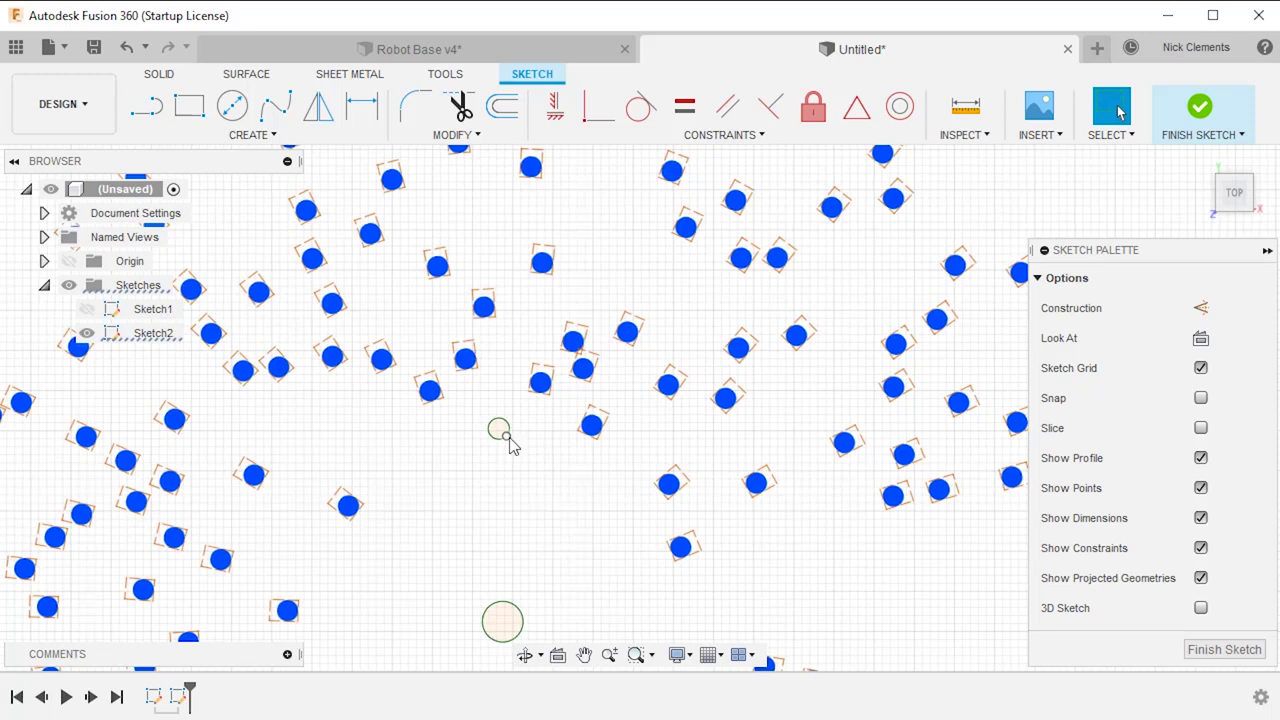
{"action": "right_click", "coordinate": [430, 395]}
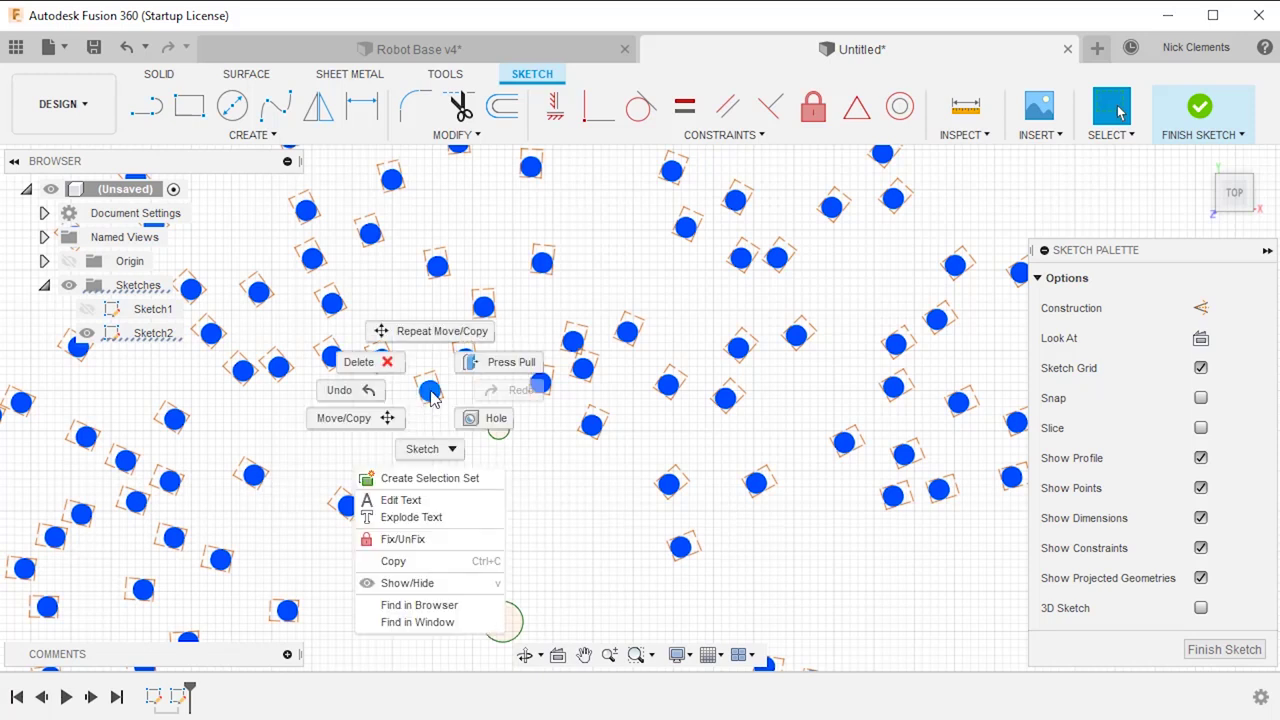
{"action": "left_click", "coordinate": [428, 516]}
{"action": "right_click", "coordinate": [540, 382]}
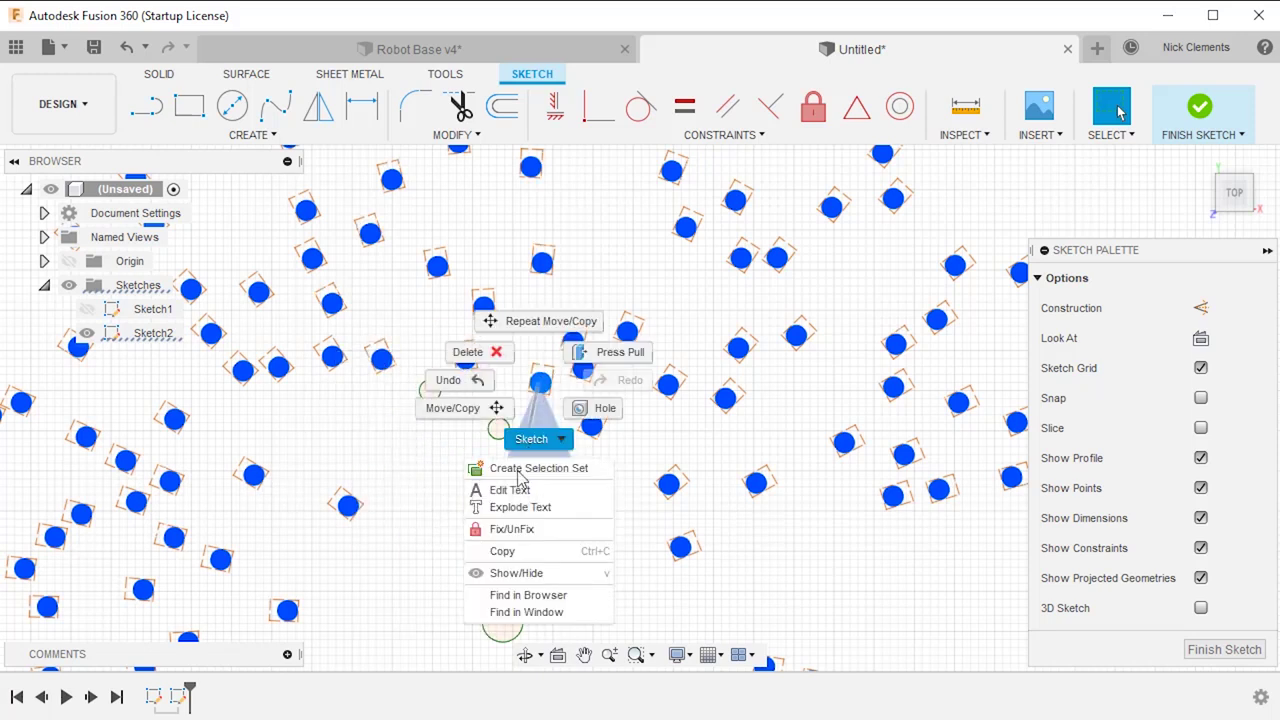
{"action": "left_click", "coordinate": [510, 508]}
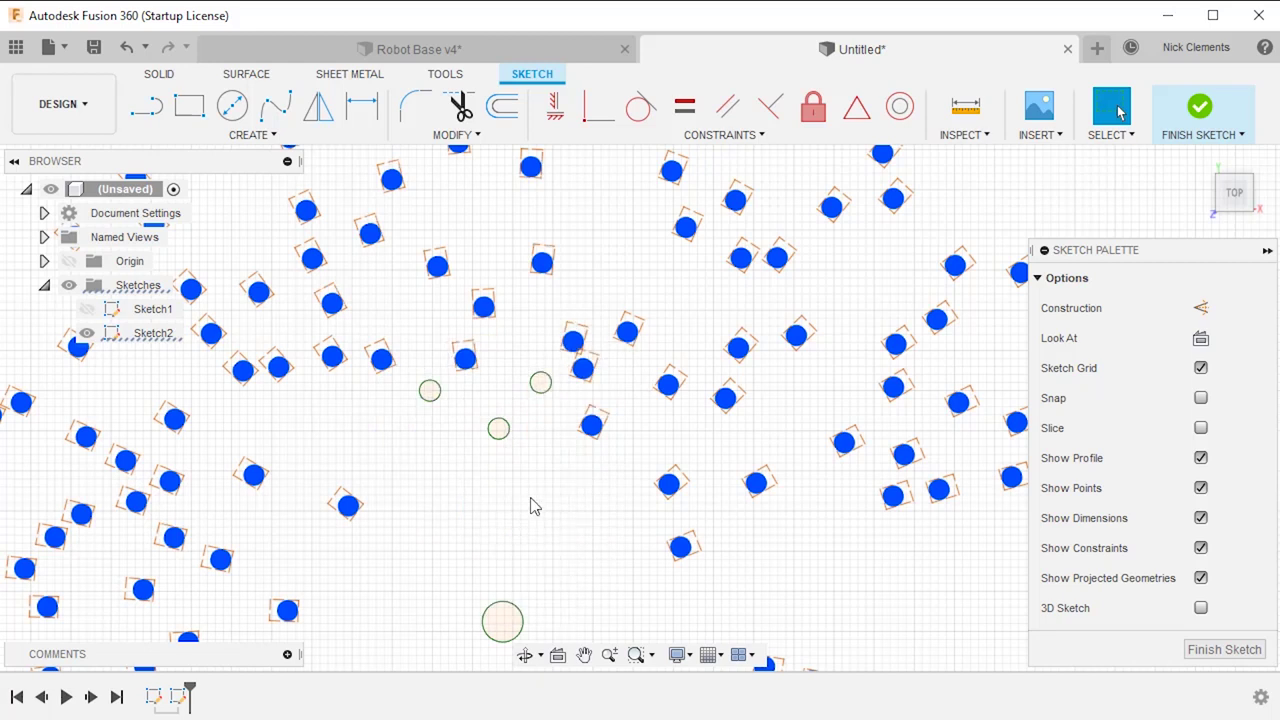
- Undo the three text explosions on the note dots
{"action": "key", "text": "ctrl+z"}
{"action": "key", "text": "ctrl+z"}
{"action": "key", "text": "ctrl+z"}
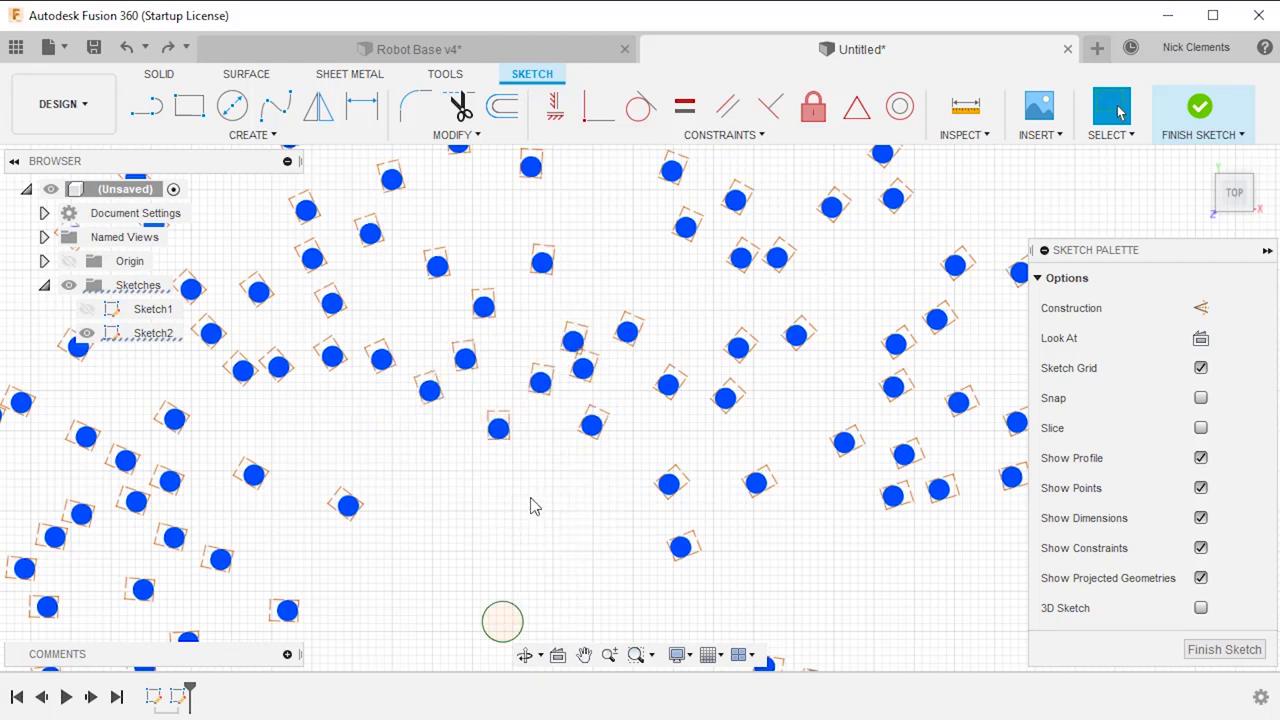
- Finish the notes sketch and extrude the disc profile of Sketch1 into a thin new body with open sprocket holes
{"action": "left_click", "coordinate": [1226, 652]}
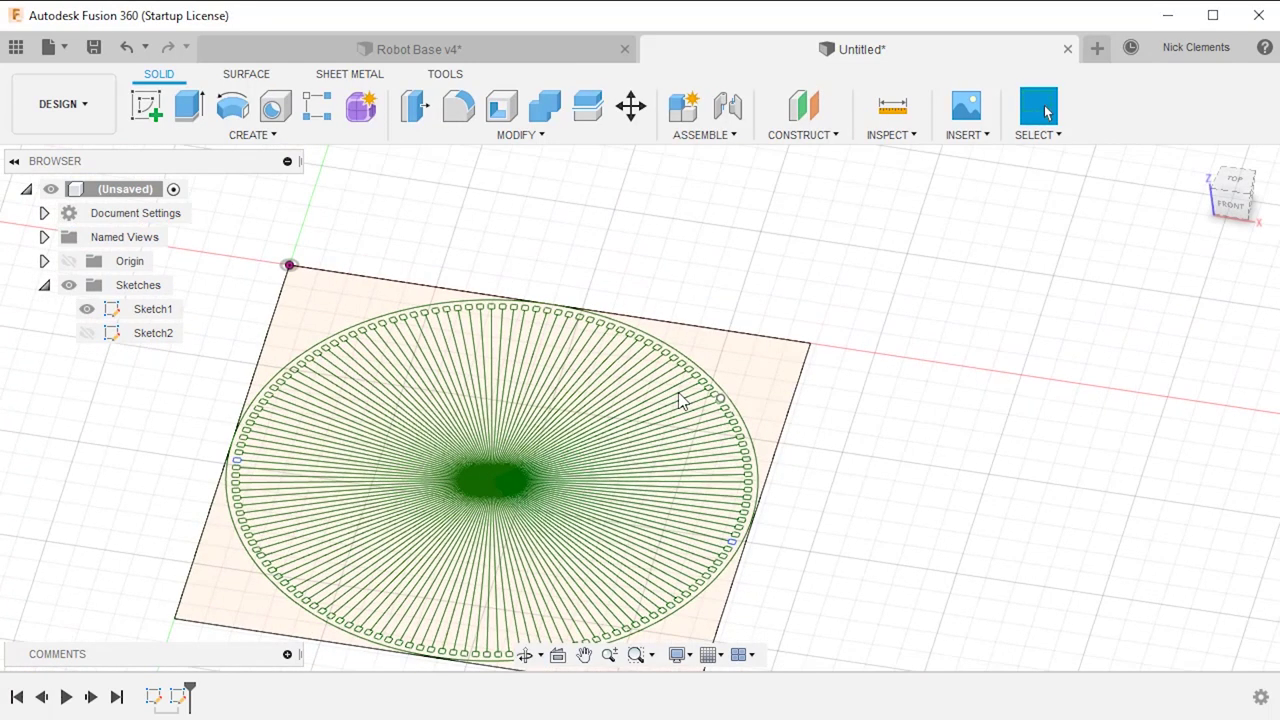
{"action": "scroll", "coordinate": [678, 392], "scroll_direction": "up", "scroll_amount": 5}
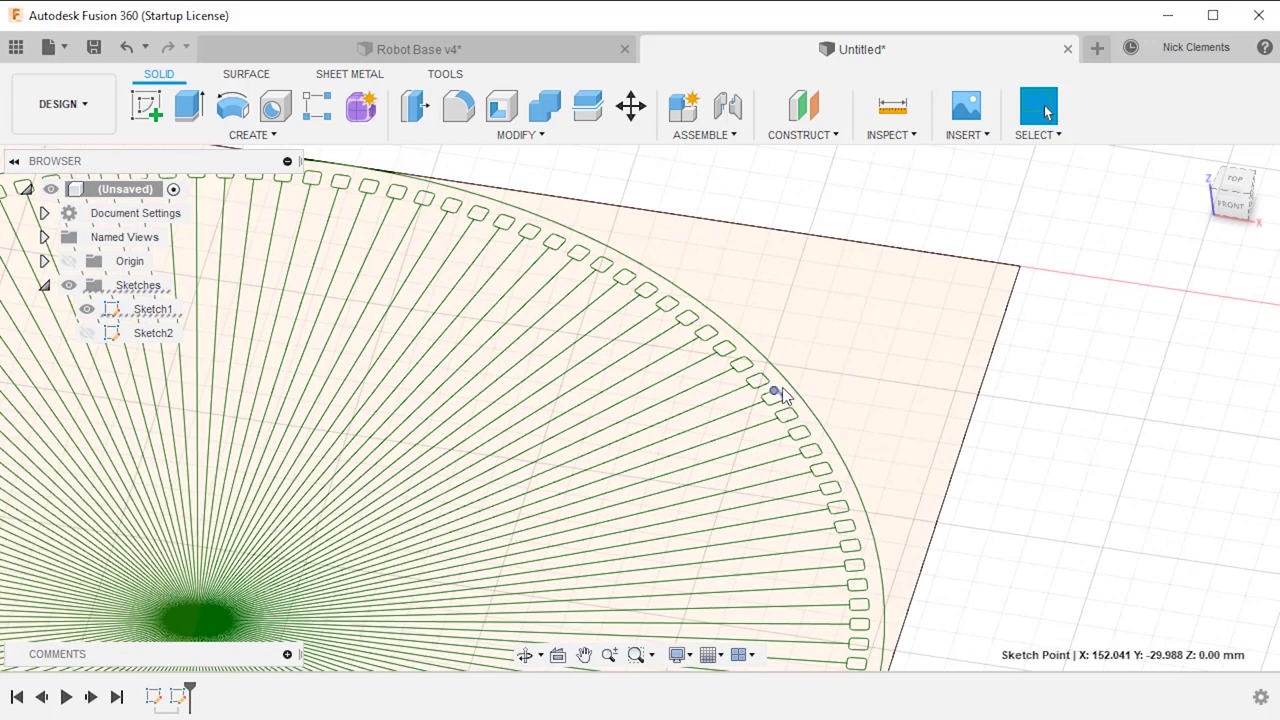
{"action": "key", "text": "e"}
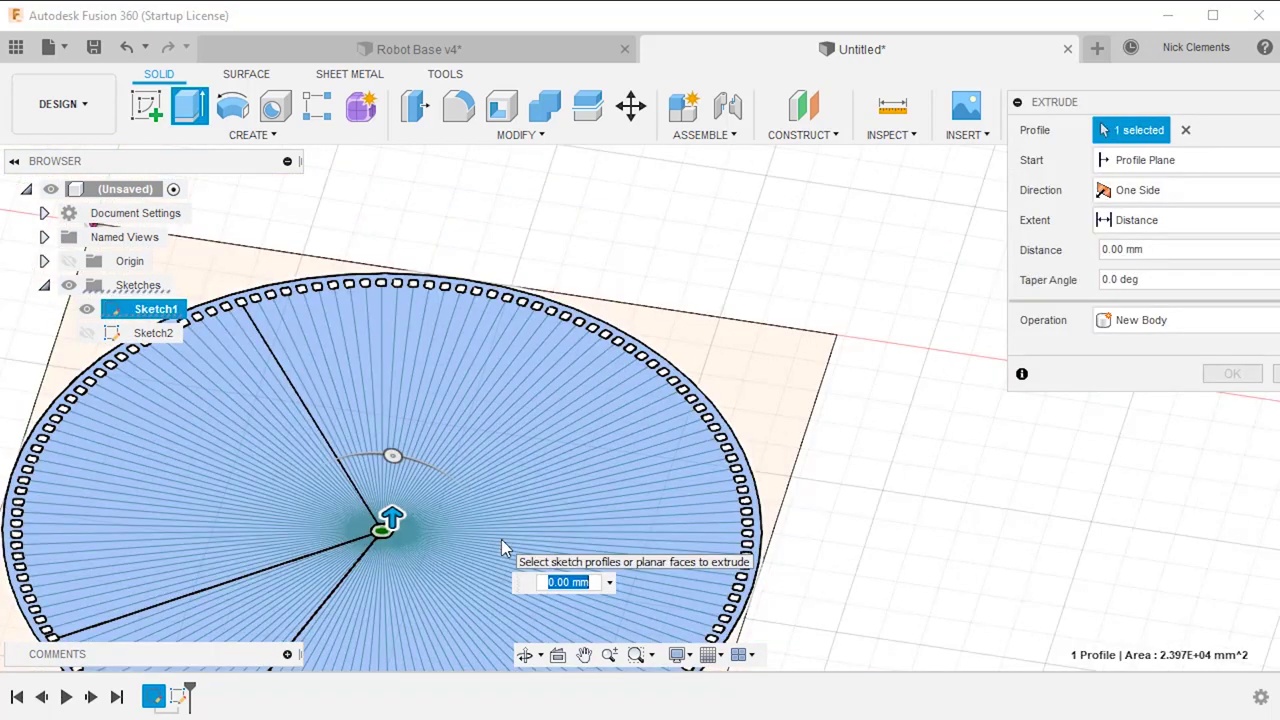
{"action": "type", "text": "4"}
{"action": "key", "text": "Return"}
{"action": "scroll", "coordinate": [993, 460], "scroll_direction": "up", "scroll_amount": 3}
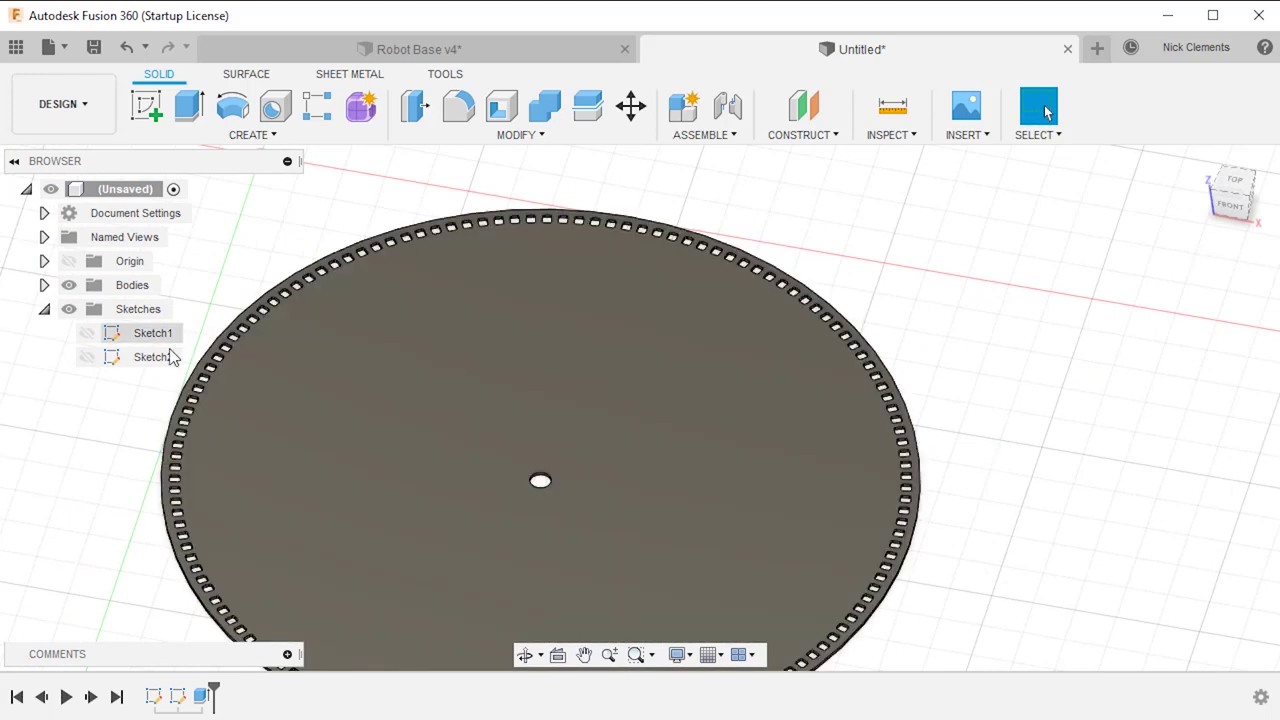
- Hide the disc body, show Sketch2, and select all of its note dots together with the centre hole
{"action": "left_click", "coordinate": [68, 285]}
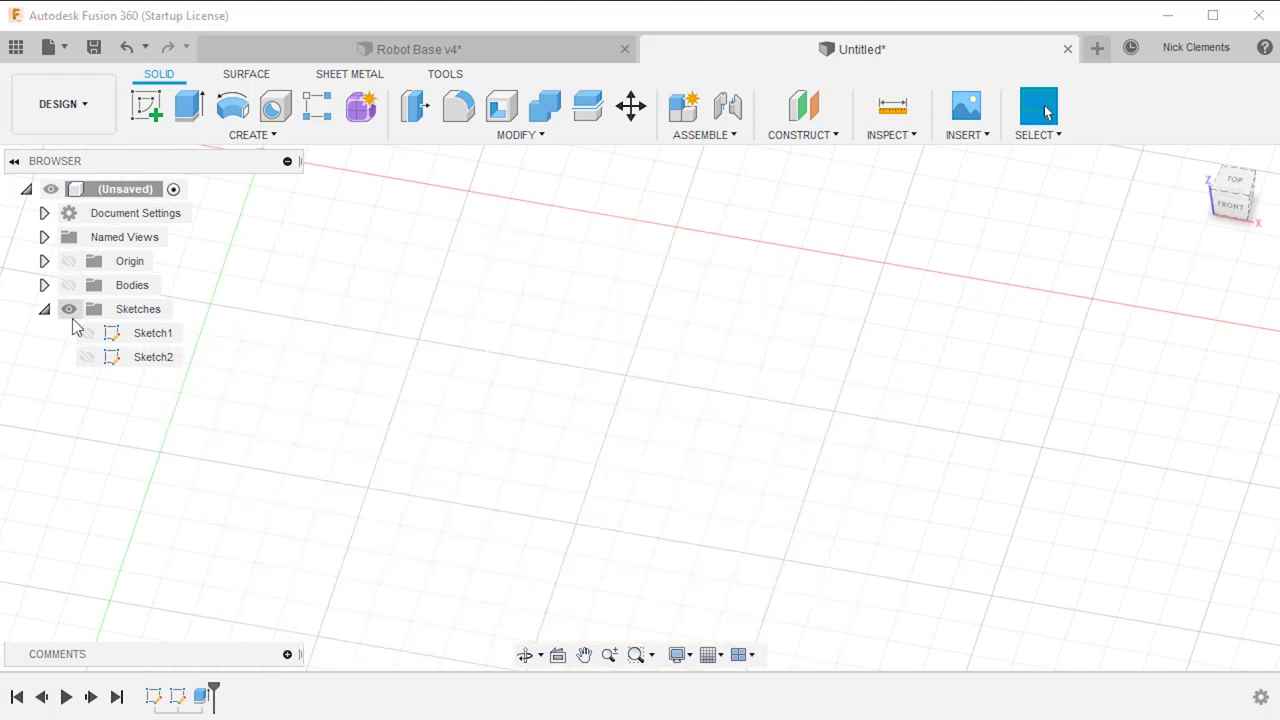
{"action": "left_click", "coordinate": [87, 357]}
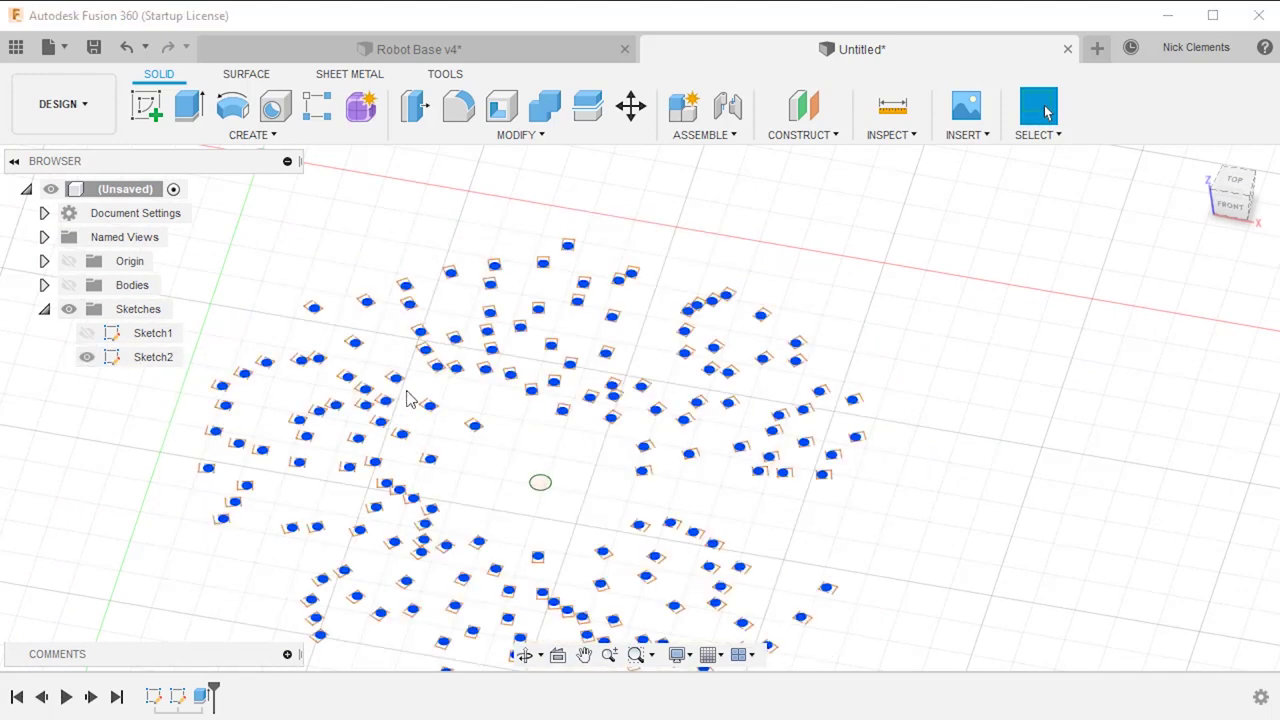
{"action": "scroll", "coordinate": [390, 320], "scroll_direction": "down", "scroll_amount": 2}
{"action": "mouse_move", "coordinate": [266, 240]}
{"action": "left_mouse_down"}
{"action": "mouse_move", "coordinate": [697, 523]}
{"action": "mouse_move", "coordinate": [749, 597]}
{"action": "left_mouse_up"}
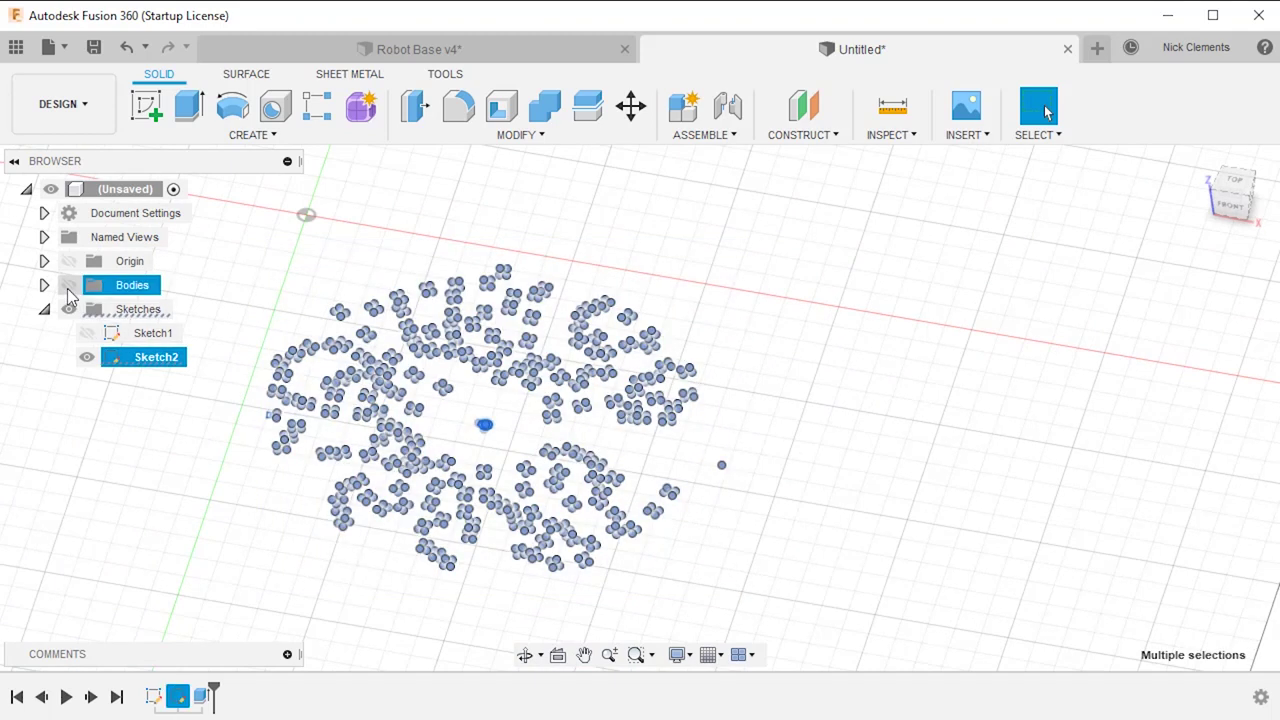
- Show the disc body again and cut the selected Sketch2 profiles through it with a 40 mm extrusion
{"action": "left_click", "coordinate": [68, 286]}
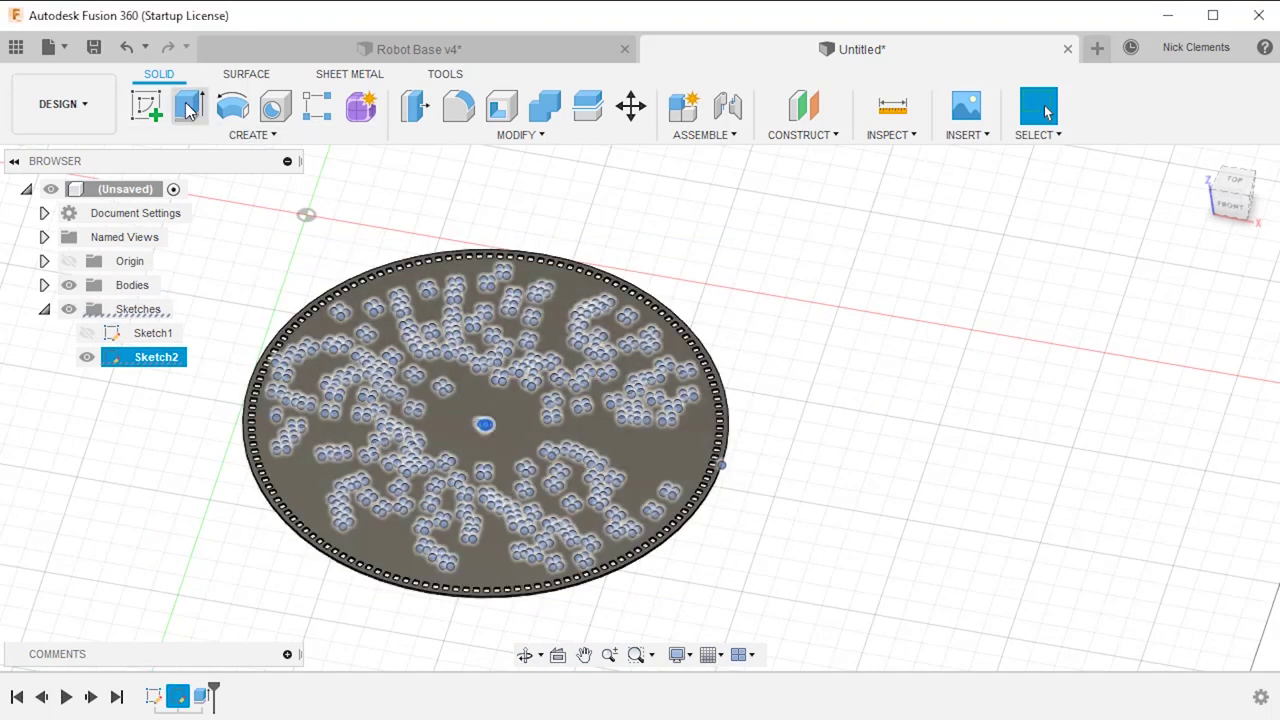
{"action": "key", "text": "e"}
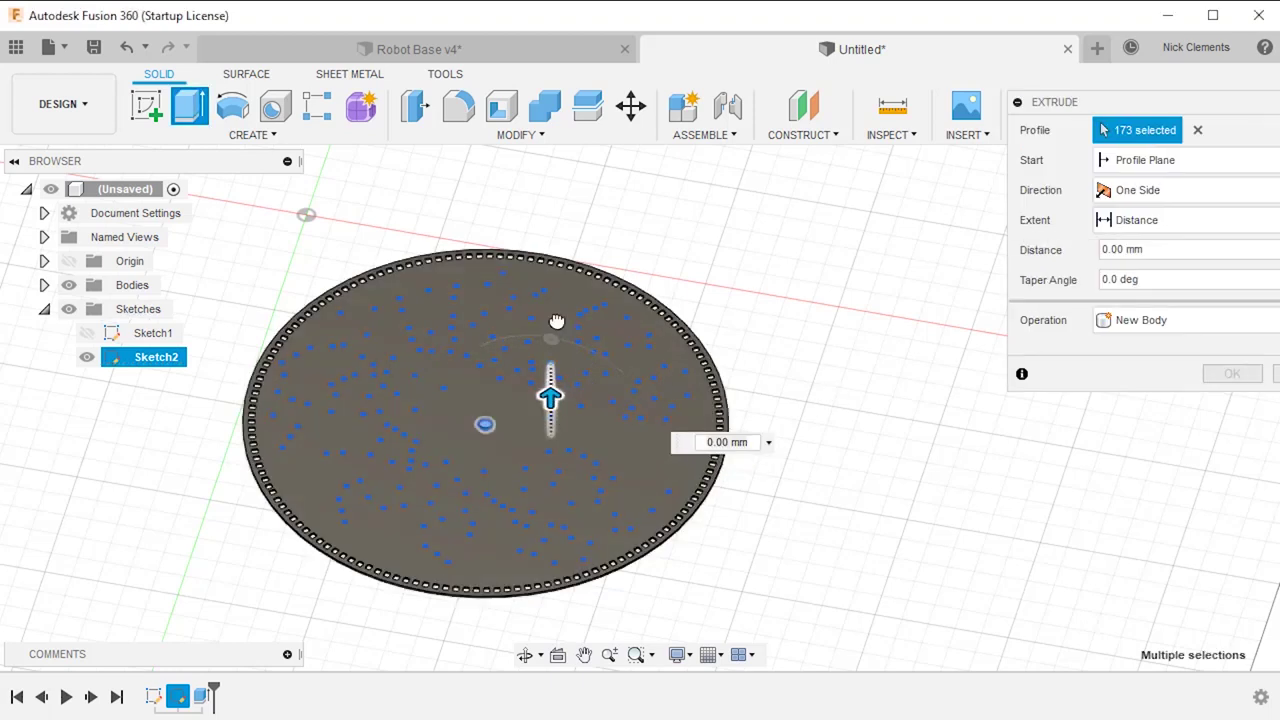
{"action": "type", "text": "10"}
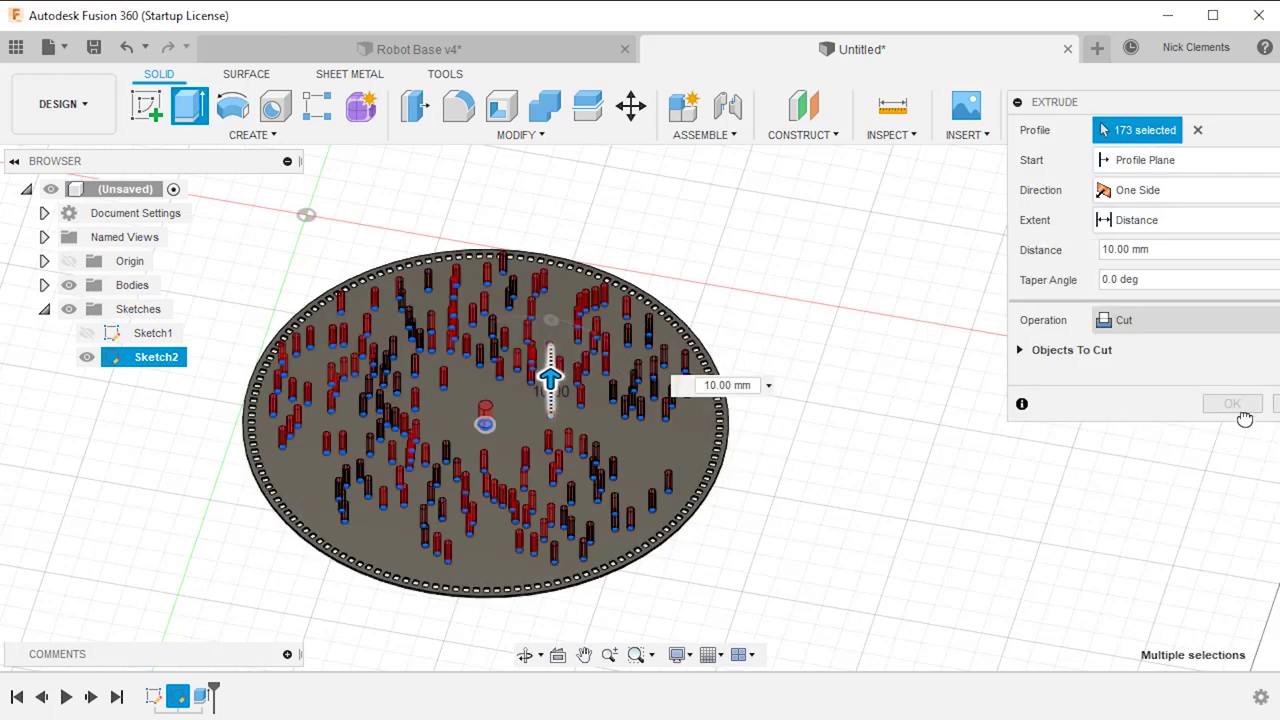
{"action": "type", "text": "40"}
{"action": "left_click", "coordinate": [1233, 404]}
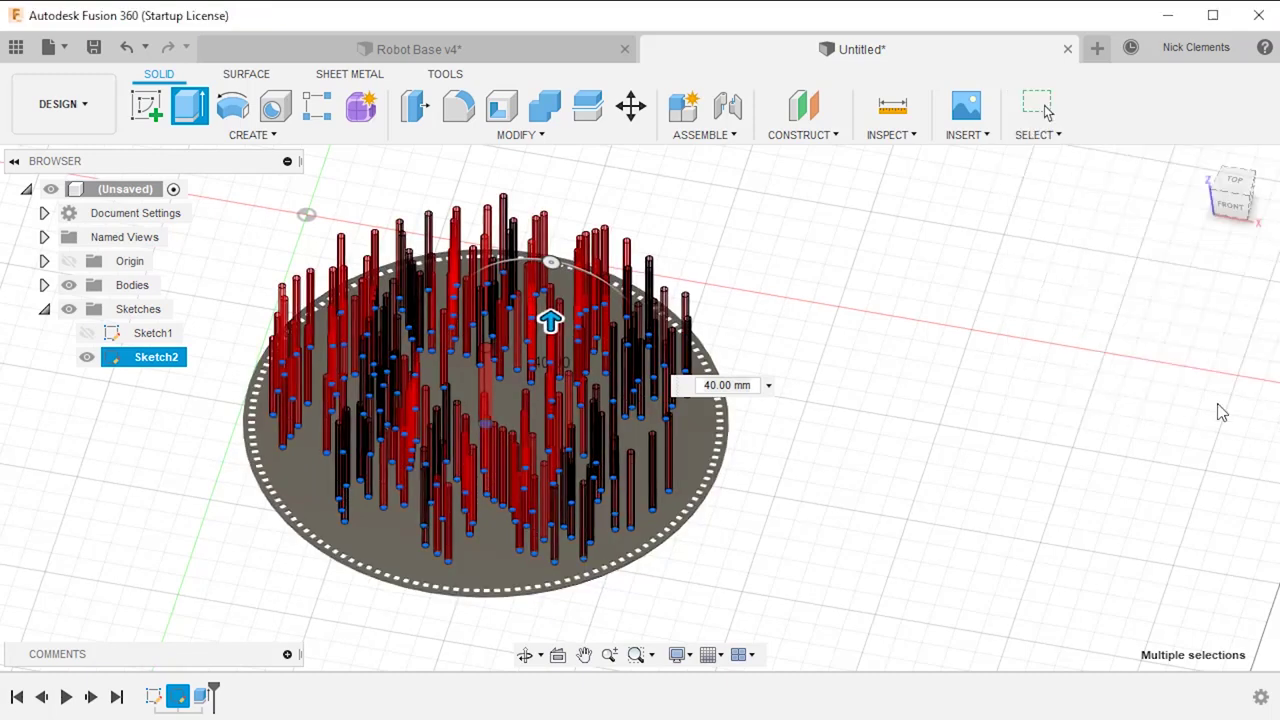
- Examine the disc's note holes, centre hole and sprocket holes from several angles and distances
{"action": "left_click_drag", "start_coordinate": [720, 490], "coordinate": [883, 370]}
{"action": "left_click_drag", "start_coordinate": [904, 466], "coordinate": [731, 397]}
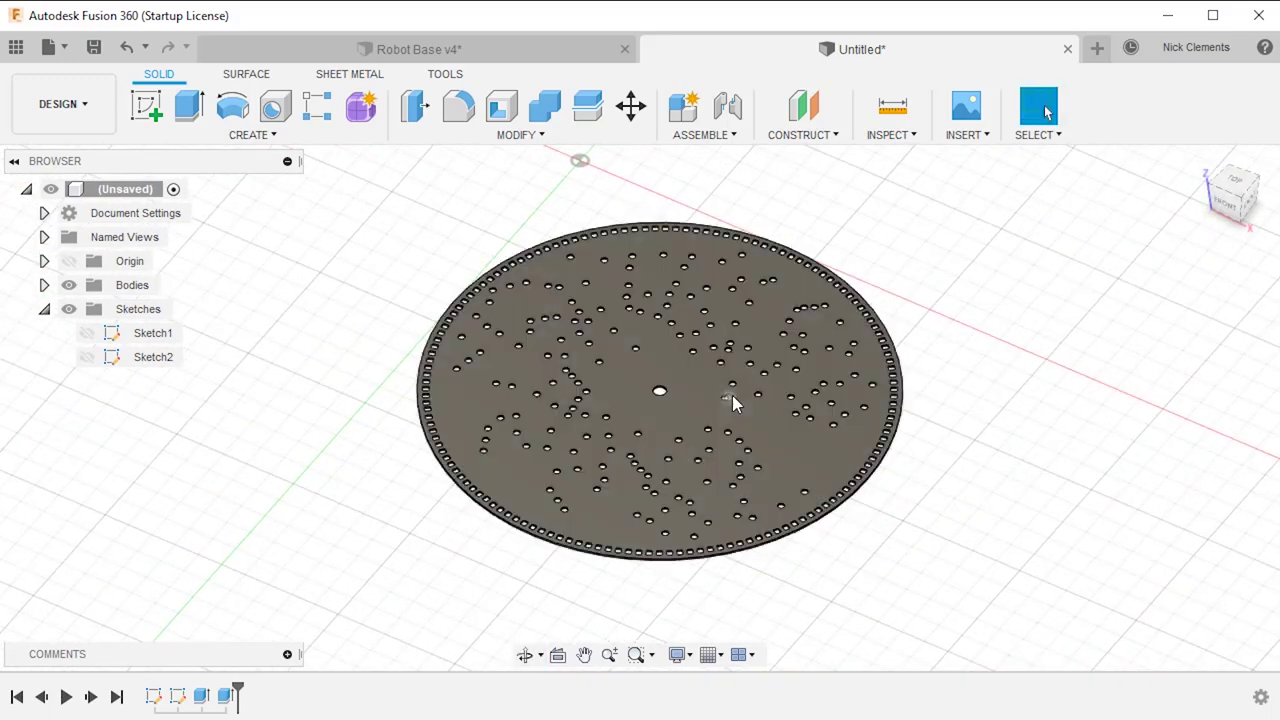
{"action": "scroll", "coordinate": [763, 486], "scroll_direction": "up", "scroll_amount": 3}
{"action": "left_click_drag", "start_coordinate": [763, 486], "coordinate": [945, 582]}
{"action": "key", "text": "Escape"}
{"action": "scroll", "coordinate": [714, 449], "scroll_direction": "up", "scroll_amount": 5}
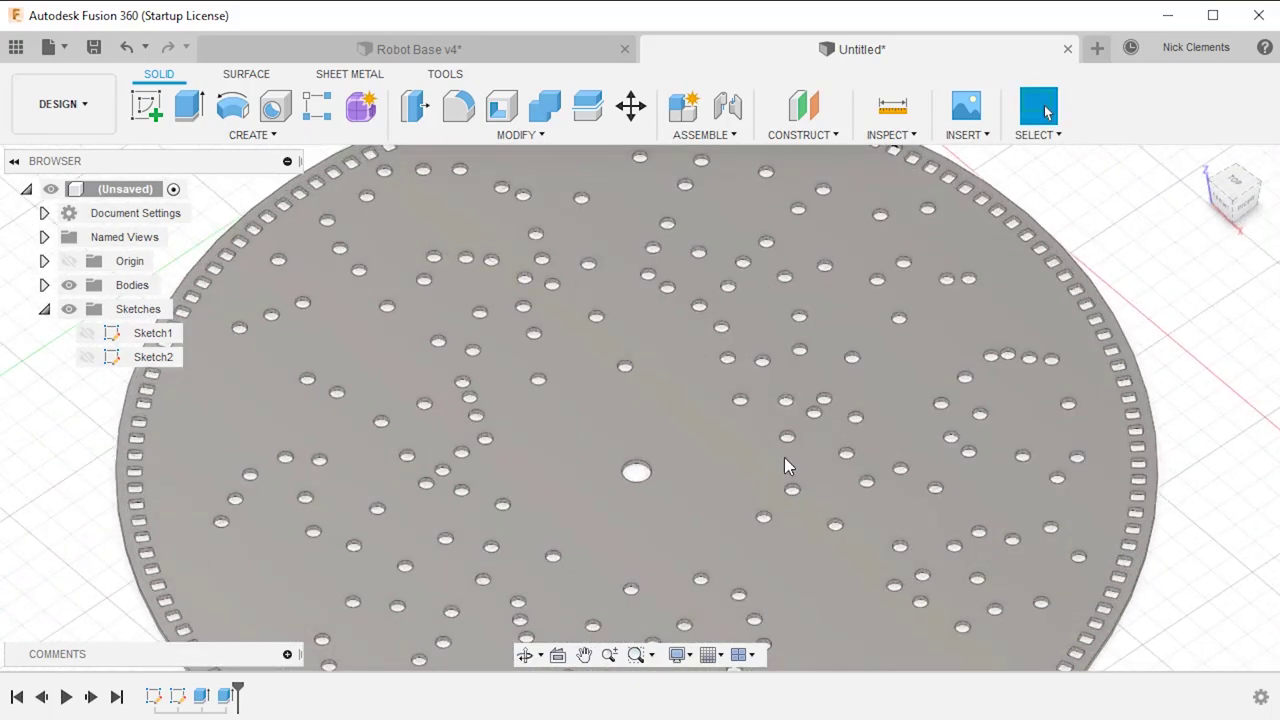
{"action": "left_click_drag", "start_coordinate": [786, 463], "coordinate": [806, 493]}
{"action": "left_click", "coordinate": [1044, 105]}
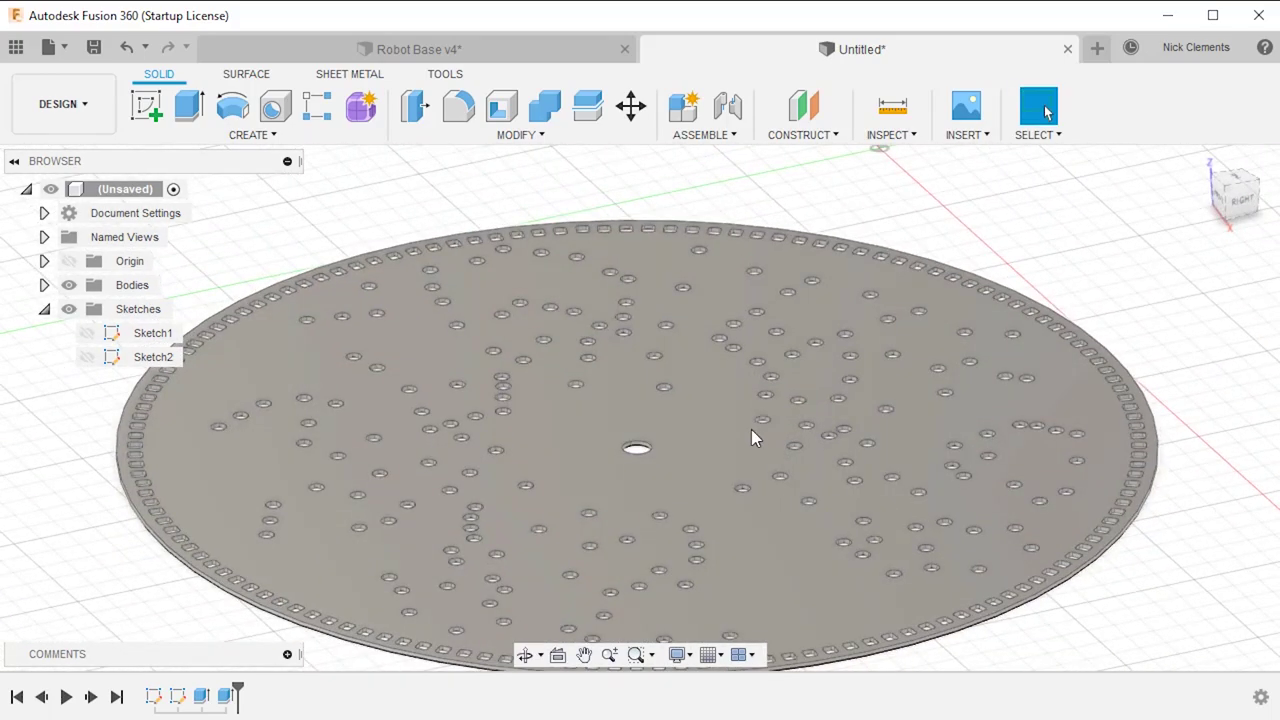
{"action": "scroll", "coordinate": [752, 435], "scroll_direction": "down", "scroll_amount": 3}
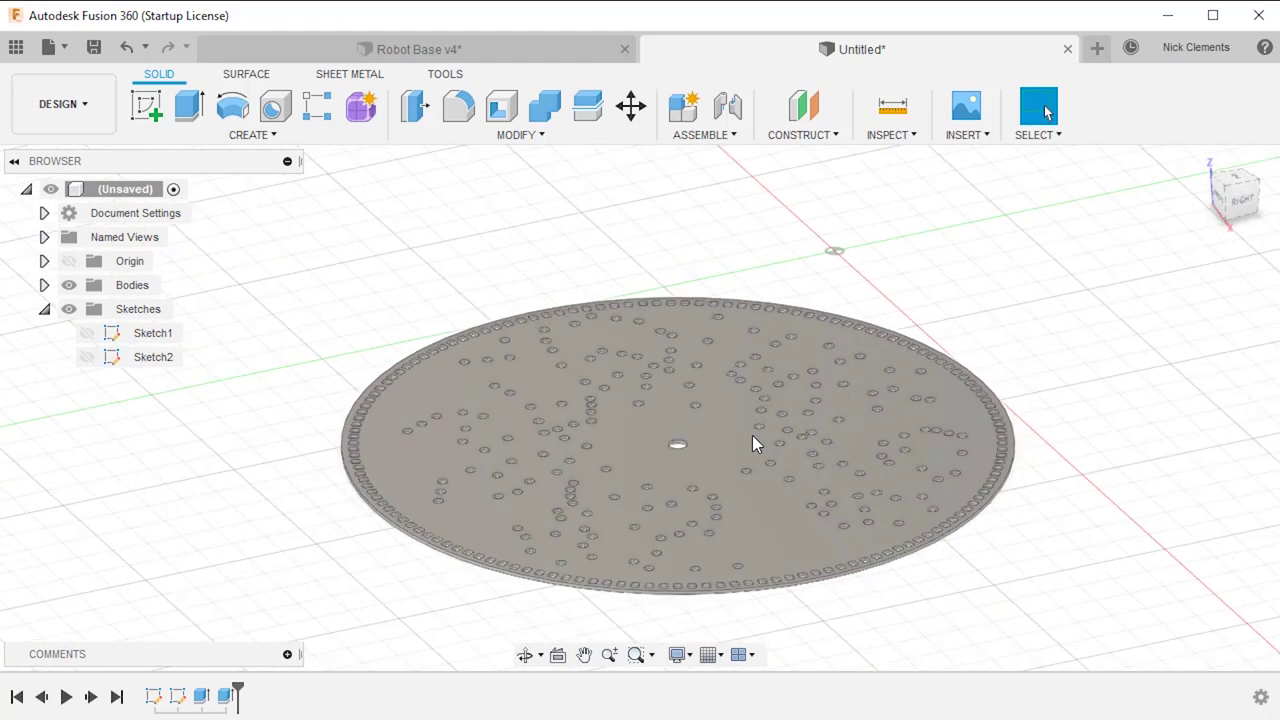